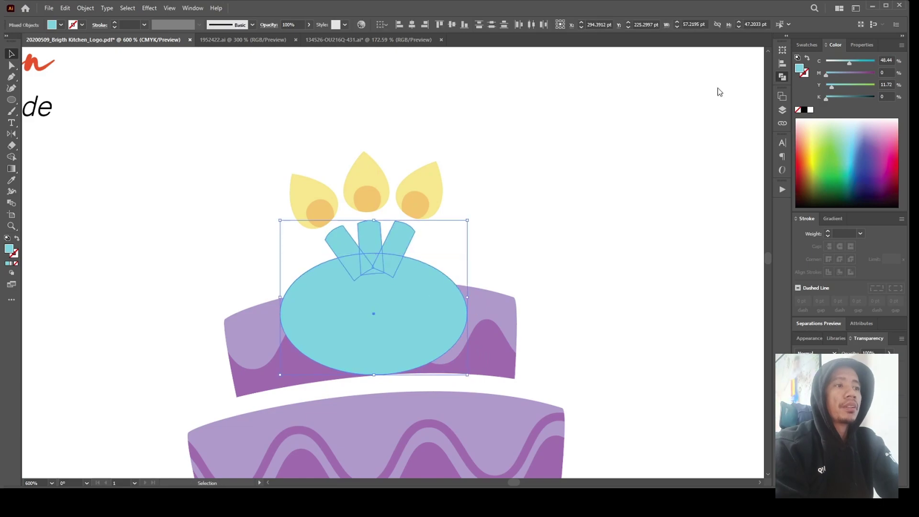
# Trim the bottoms of the three candles into a curve with the turquoise ellipse and remove the ellipse.
pyautogui.moveTo(427, 298); pyautogui.dragTo(408, 321)
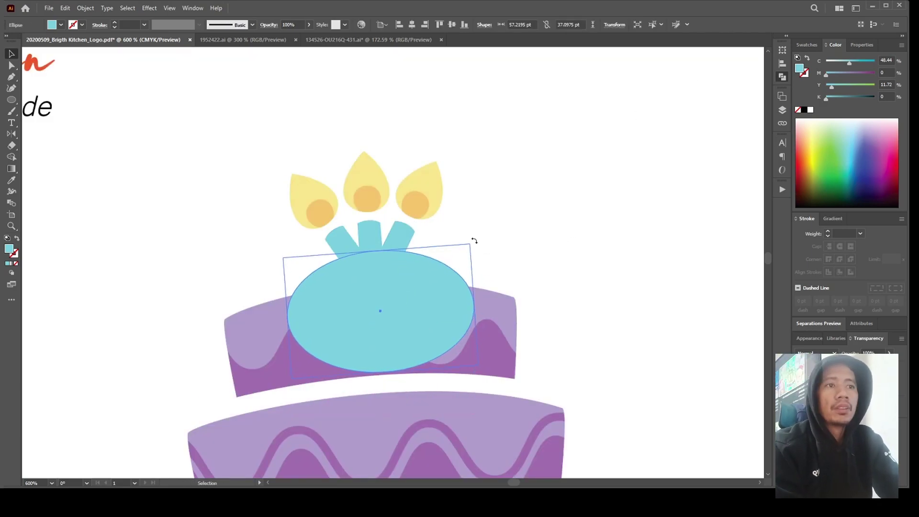
pyautogui.moveTo(474, 241); pyautogui.dragTo(476, 242)
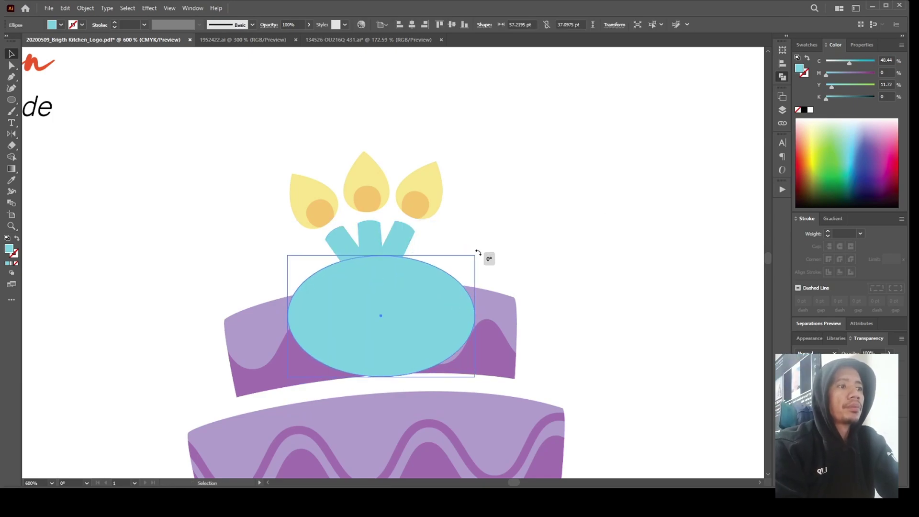
pyautogui.press('Delete')
pyautogui.hotkey('ctrl', '-')
pyautogui.hotkey('ctrl', '-')
pyautogui.hotkey('ctrl', '-')
pyautogui.click(395, 246)
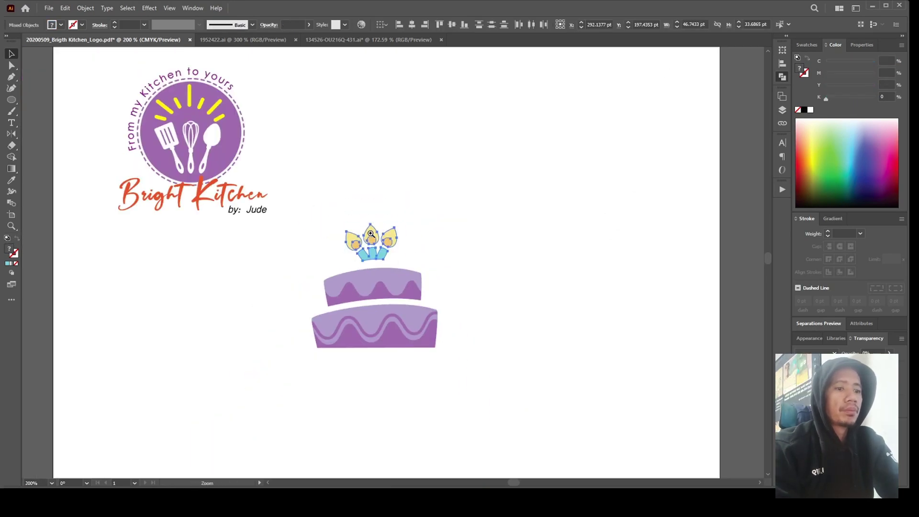
pyautogui.click(370, 233)
pyautogui.hotkey('ctrl', 'shift', 'a')
pyautogui.scroll(2, 392, 275)
pyautogui.press('a')
pyautogui.click(485, 232)
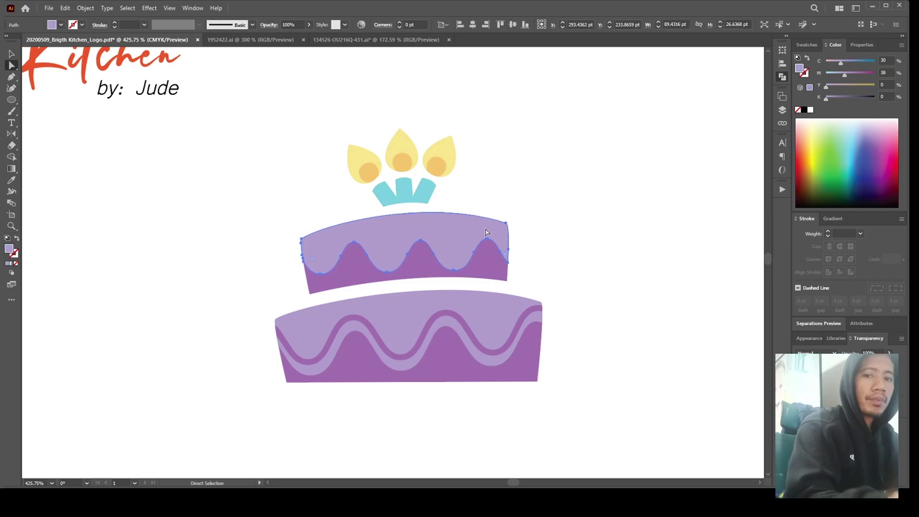
pyautogui.scroll(-3, 445, 297)
pyautogui.press('v')
pyautogui.hotkey('ctrl', 'shift', 'a')
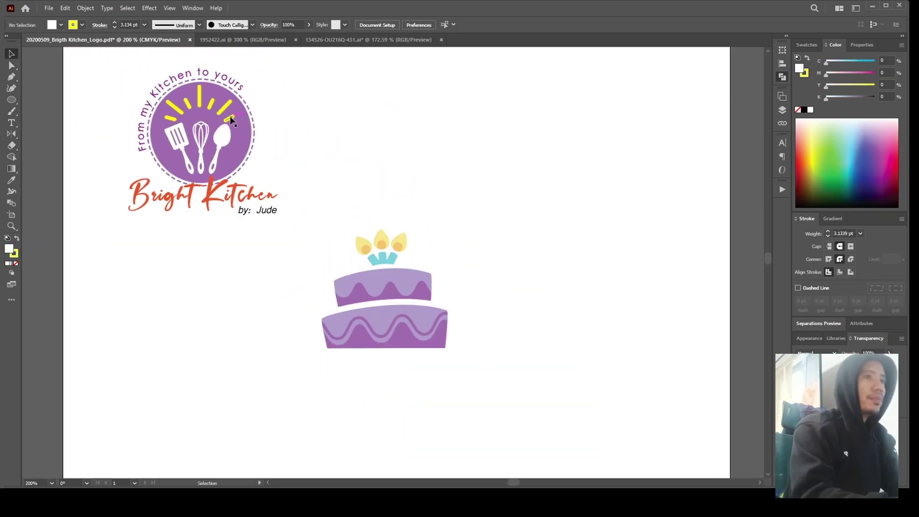
# Move the yellow rays from the original round logo to above the cake's candle flames.
pyautogui.moveTo(232, 121); pyautogui.dragTo(412, 226)
pyautogui.hotkey('ctrl', 'shift', 'a')
pyautogui.press('z')
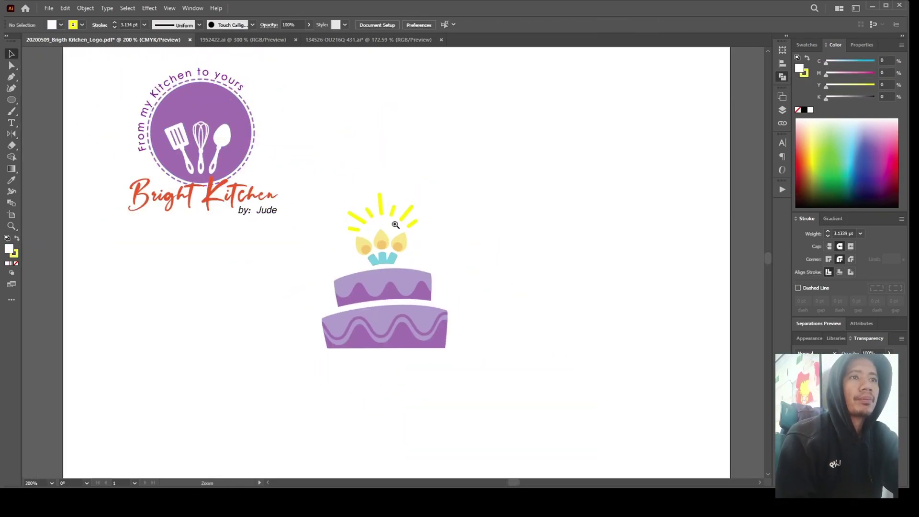
# Spread the yellow rays apart so they fan out evenly above the three flames.
pyautogui.scroll(2, 402, 215)
pyautogui.press('v')
pyautogui.click(422, 224)
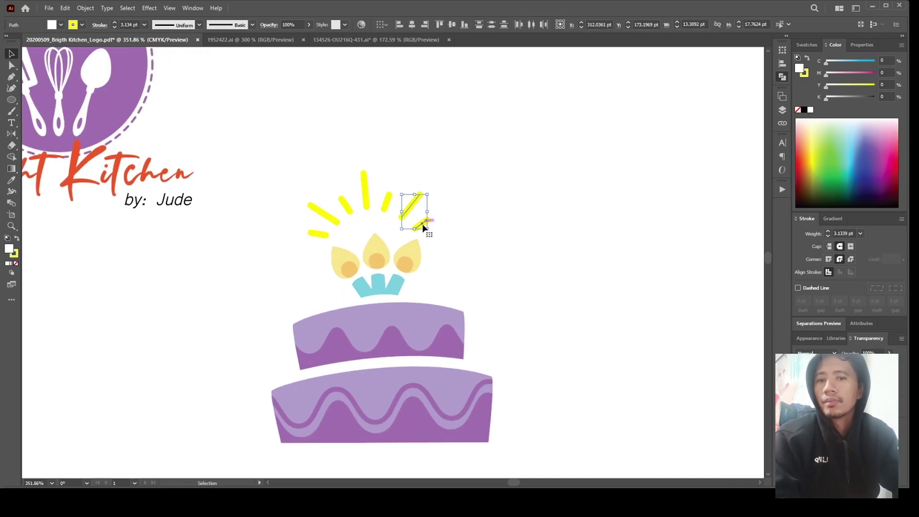
pyautogui.moveTo(422, 228); pyautogui.dragTo(441, 228)
pyautogui.click(389, 201)
pyautogui.moveTo(389, 204); pyautogui.dragTo(398, 205)
pyautogui.moveTo(277, 185); pyautogui.dragTo(324, 221)
pyautogui.moveTo(319, 214); pyautogui.dragTo(323, 218)
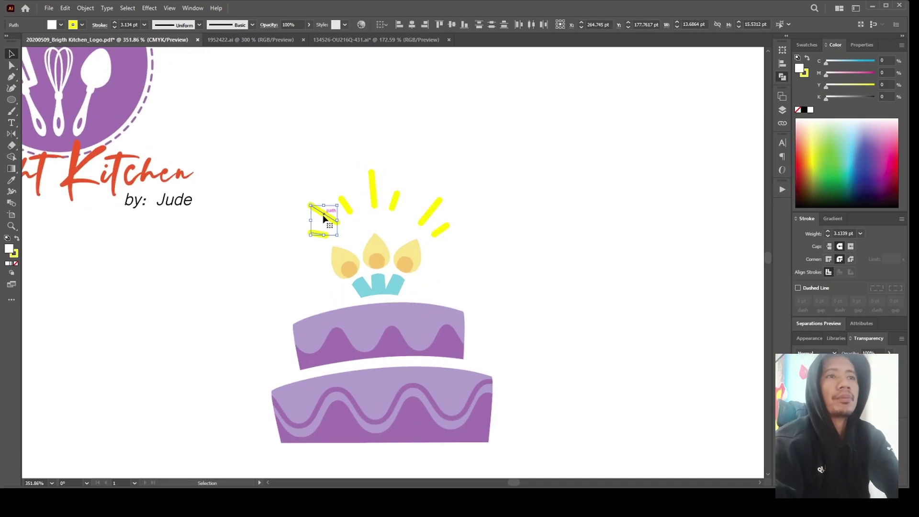
pyautogui.click(340, 154)
pyautogui.hotkey('ctrl', 'z')
pyautogui.click(374, 189)
pyautogui.moveTo(374, 196); pyautogui.dragTo(370, 196)
# Draw a guide circle about 77 pt wide over the candles, filled with the cake's dark purple, and position it below the rays.
pyautogui.press('l')
pyautogui.moveTo(304, 212); pyautogui.dragTo(451, 358)
pyautogui.press('i')
pyautogui.click(306, 345)
pyautogui.press('v')
pyautogui.moveTo(377, 258); pyautogui.dragTo(439, 302)
# Arrange the seven yellow rays around the guide circle's upper edge with their inner ends touching it.
pyautogui.hotkey('ctrl', '=')
pyautogui.click(369, 113)
pyautogui.moveTo(370, 113); pyautogui.dragTo(432, 180)
pyautogui.moveTo(492, 196); pyautogui.dragTo(522, 222)
pyautogui.moveTo(275, 243); pyautogui.dragTo(262, 263)
pyautogui.moveTo(297, 210); pyautogui.dragTo(289, 234)
pyautogui.moveTo(334, 212); pyautogui.dragTo(326, 211)
pyautogui.moveTo(381, 186); pyautogui.dragTo(375, 188)
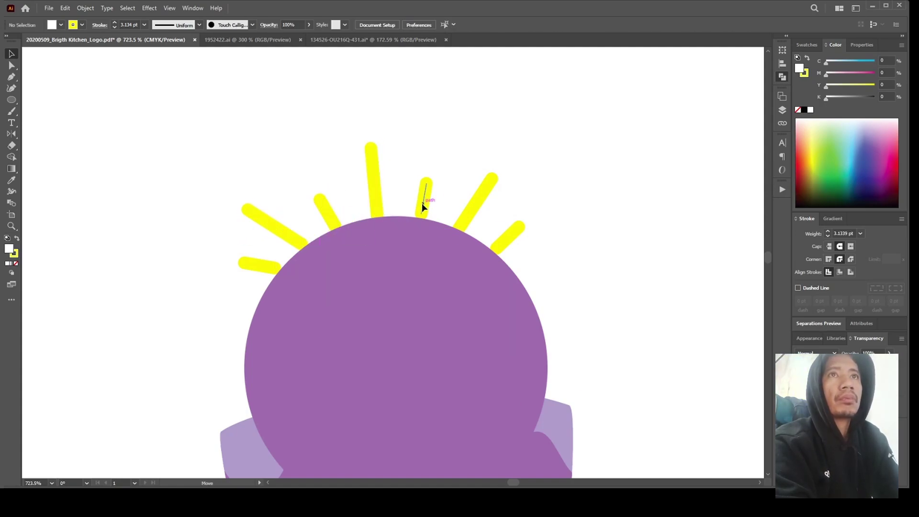
pyautogui.click(258, 264)
pyautogui.click(633, 178)
pyautogui.moveTo(455, 282); pyautogui.dragTo(450, 267)
# Convert the strokes of all seven rays to outlines and unite each ray into a single filled shape.
pyautogui.moveTo(306, 201); pyautogui.dragTo(268, 261)
pyautogui.moveTo(383, 144); pyautogui.dragTo(316, 225)
pyautogui.moveTo(420, 167); pyautogui.dragTo(436, 199)
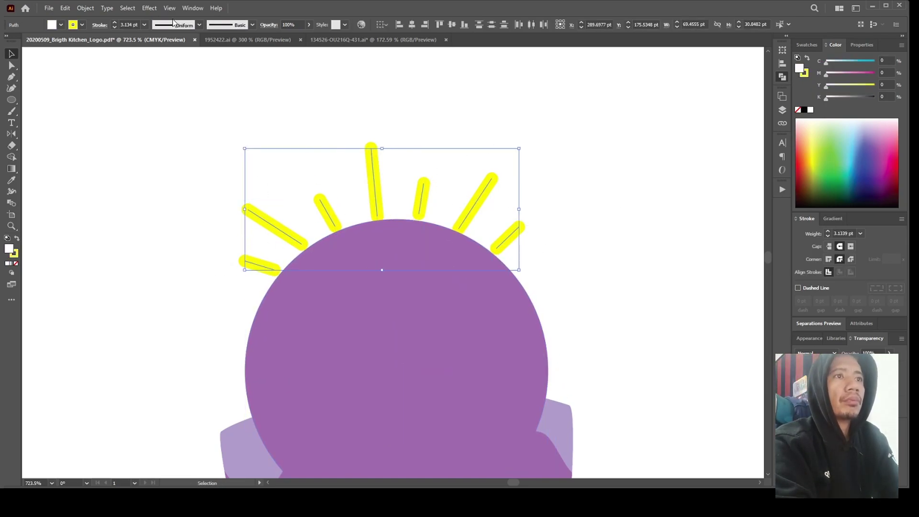
pyautogui.click(626, 202)
pyautogui.click(271, 272)
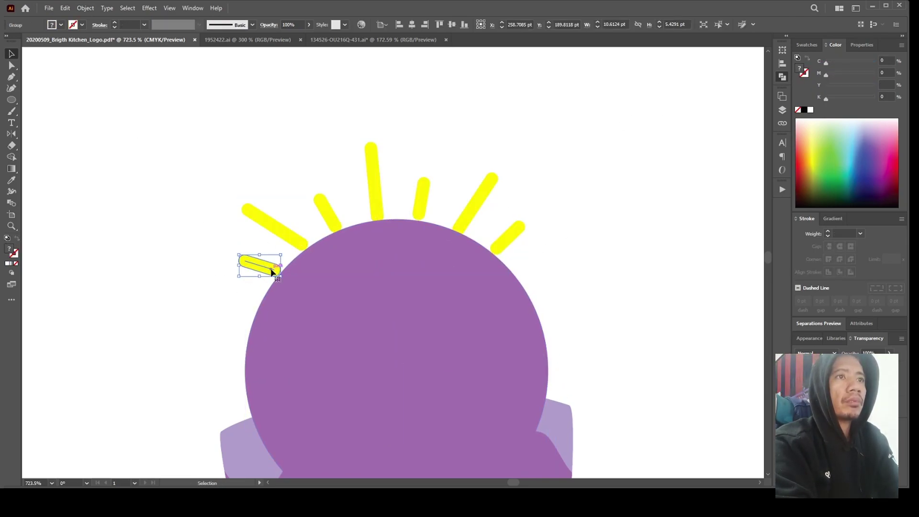
pyautogui.press('v')
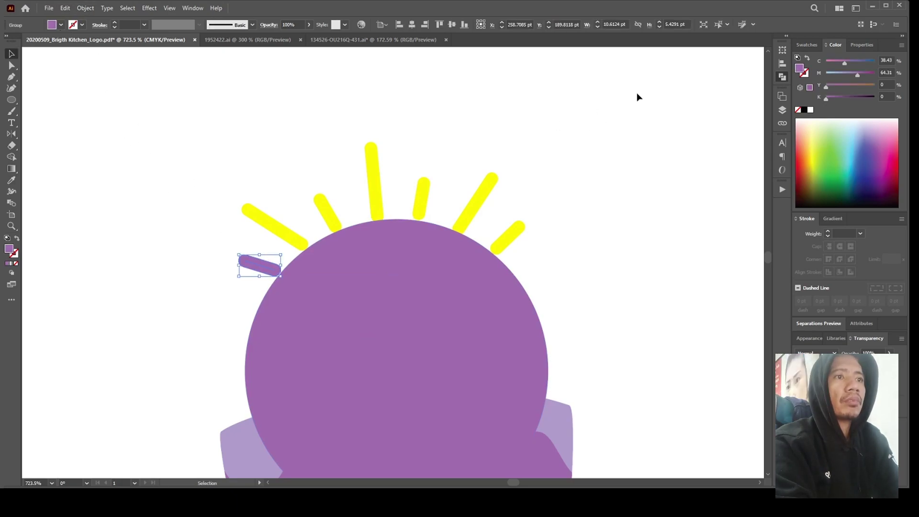
pyautogui.moveTo(277, 138); pyautogui.dragTo(343, 207)
pyautogui.moveTo(353, 128); pyautogui.dragTo(450, 189)
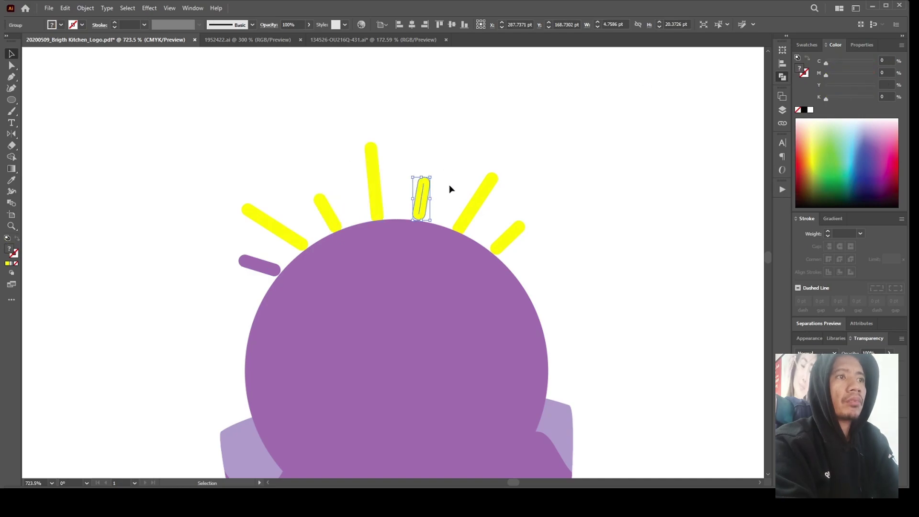
pyautogui.click(508, 237)
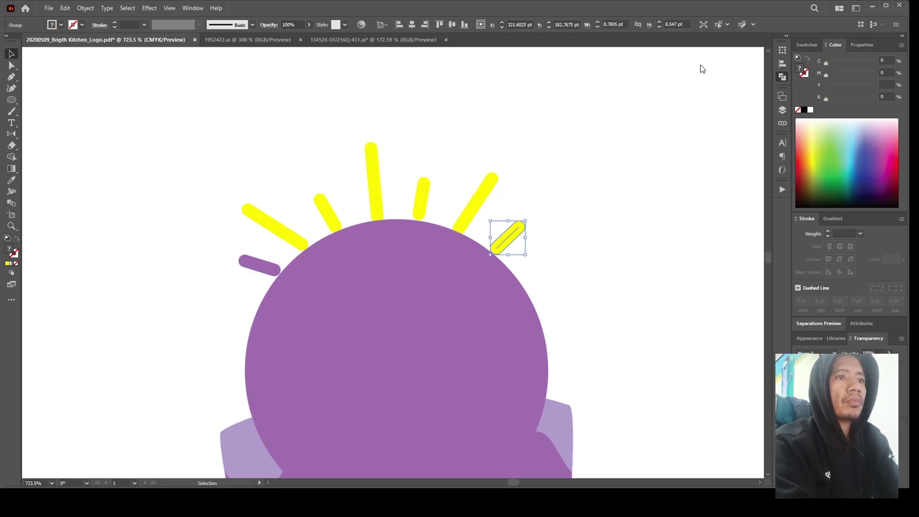
pyautogui.click(699, 67)
# Swap the guide circle's fill to its stroke and realign the left-hand rays' angles and positions along its edge.
pyautogui.click(359, 242)
pyautogui.hotkey('shift', 'x')
pyautogui.scroll(2, 273, 219)
pyautogui.click(258, 265)
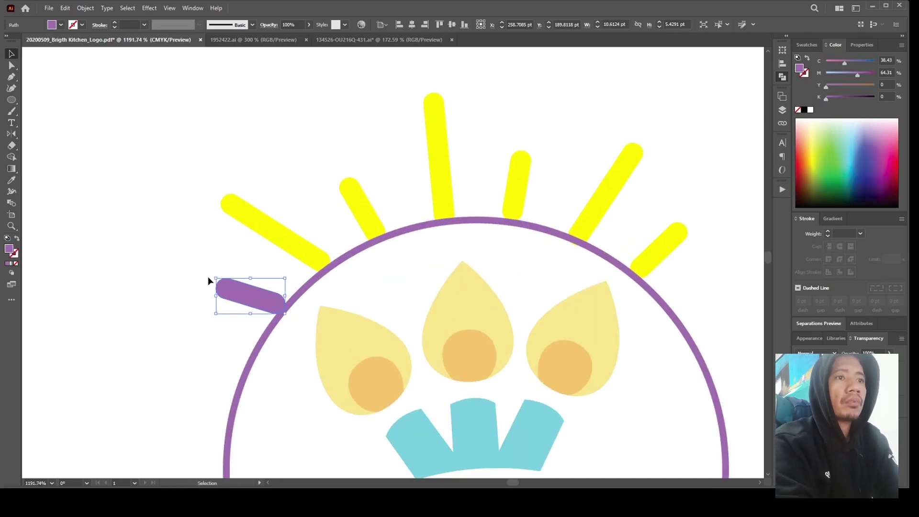
pyautogui.click(296, 254)
pyautogui.moveTo(217, 196); pyautogui.dragTo(223, 181)
pyautogui.moveTo(365, 216); pyautogui.dragTo(360, 212)
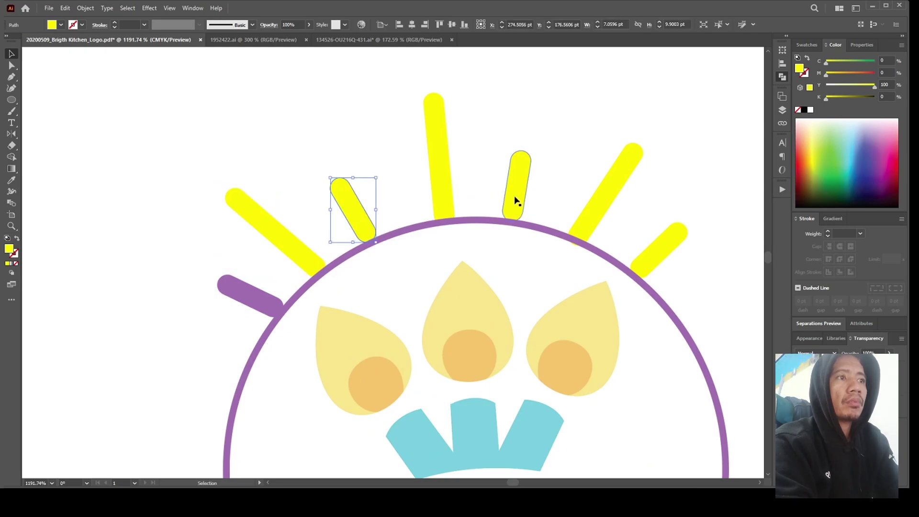
pyautogui.click(616, 210)
pyautogui.click(689, 287)
# Delete the guide circle and recolor the purple ray yellow to match the others.
pyautogui.scroll(-3, 542, 279)
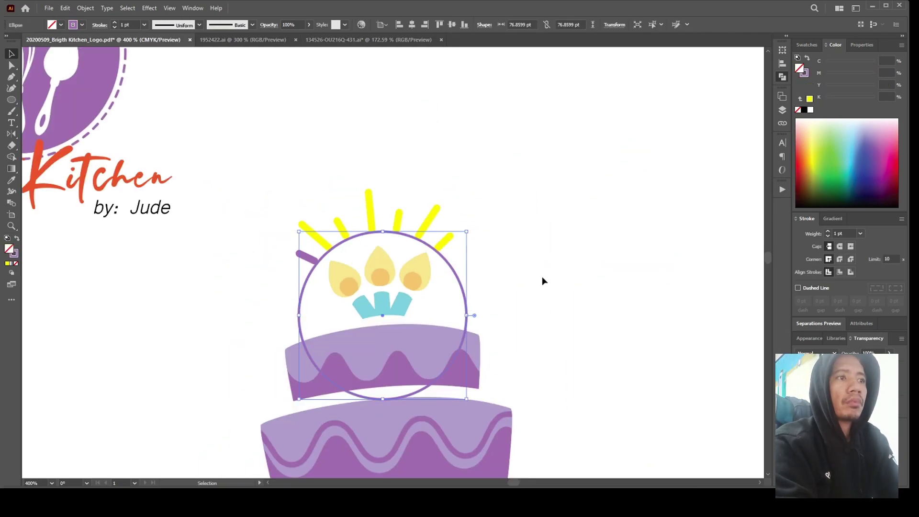
pyautogui.press('Delete')
pyautogui.scroll(2, 365, 213)
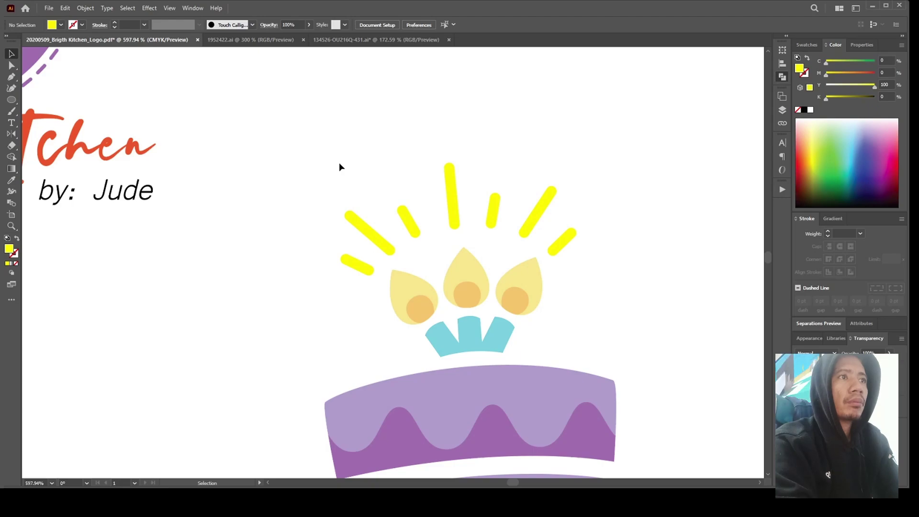
# Flatten the angle of the lowest left ray and move all the rays slightly down toward the flames.
pyautogui.click(361, 271)
pyautogui.hotkey('ctrl', '-')
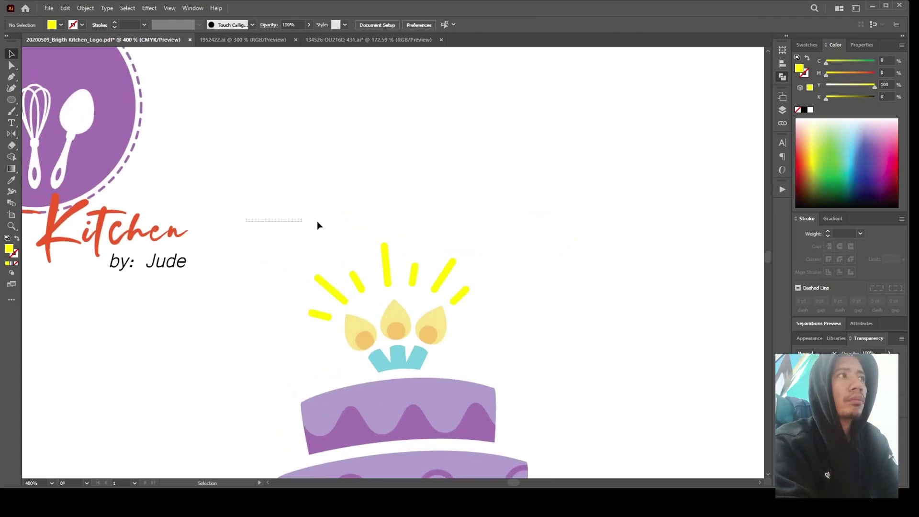
pyautogui.keyDown('shift'); pyautogui.click(318, 319); pyautogui.keyUp('shift')
pyautogui.keyDown('shift'); pyautogui.click(317, 319); pyautogui.keyUp('shift')
pyautogui.moveTo(388, 273); pyautogui.dragTo(386, 277)
pyautogui.click(504, 311)
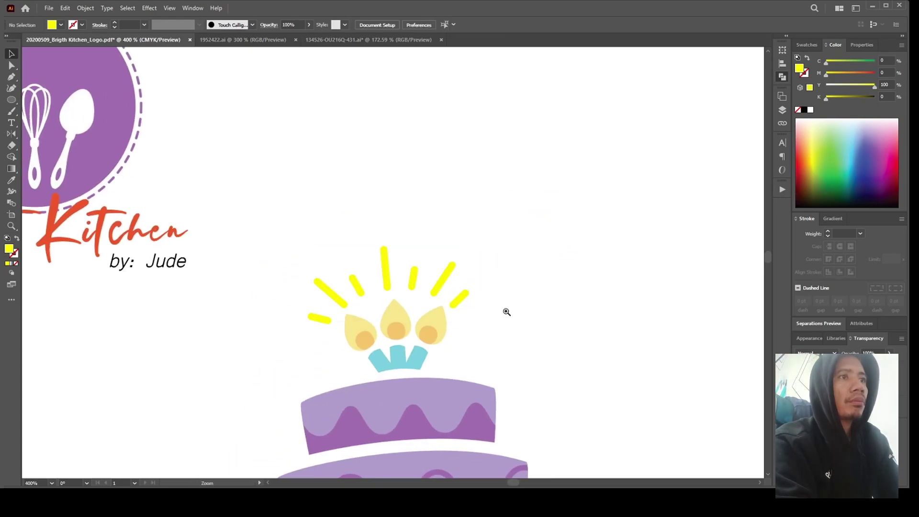
# Move the orange-red script "Bright Kitchen" lettering beneath the cake and enlarge it.
pyautogui.hotkey('ctrl', '-')
pyautogui.hotkey('ctrl', '-')
pyautogui.hotkey('ctrl', '-')
pyautogui.hotkey('ctrl', '+')
pyautogui.hotkey('ctrl', '+')
pyautogui.hotkey('ctrl', '-')
pyautogui.moveTo(416, 198); pyautogui.dragTo(655, 414)
pyautogui.click(418, 258)
pyautogui.click(593, 383)
pyautogui.click(600, 410)
# Set the script lettering aside left of the cake and add enlarged new "Bright Kitchen" text beneath the cake.
pyautogui.hscroll(2, 526, 410)
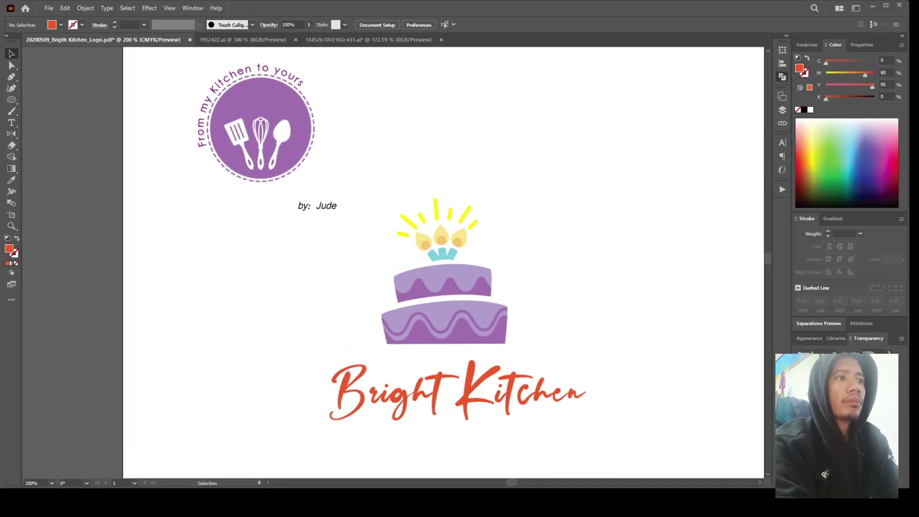
pyautogui.scroll(-3, 509, 303)
pyautogui.moveTo(509, 304); pyautogui.dragTo(211, 209)
pyautogui.press('t')
pyautogui.click(391, 369)
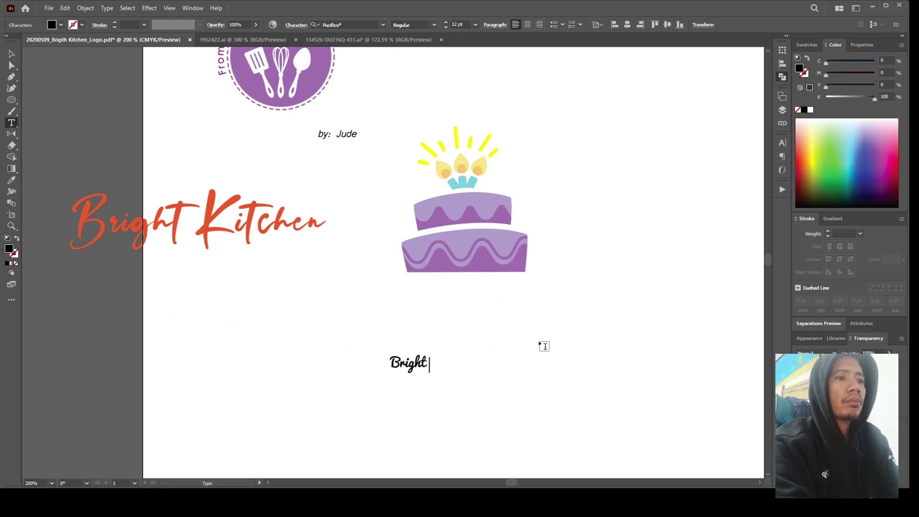
pyautogui.moveTo(432, 355); pyautogui.dragTo(463, 291)
# Set the new text's font to Lamarkie Personal Use and scale it to about 19 pt beneath the cake.
pyautogui.click(355, 24)
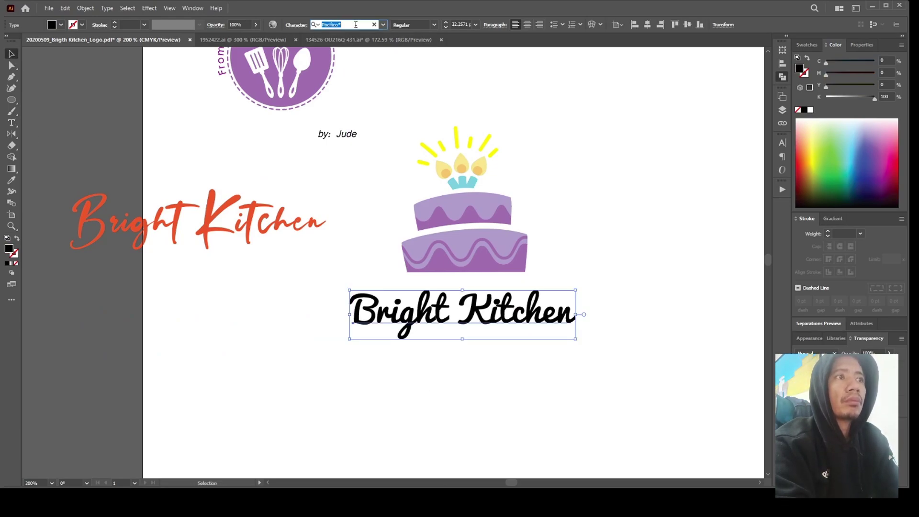
pyautogui.write('l')
pyautogui.press('Return')
pyautogui.moveTo(215, 220); pyautogui.dragTo(208, 185)
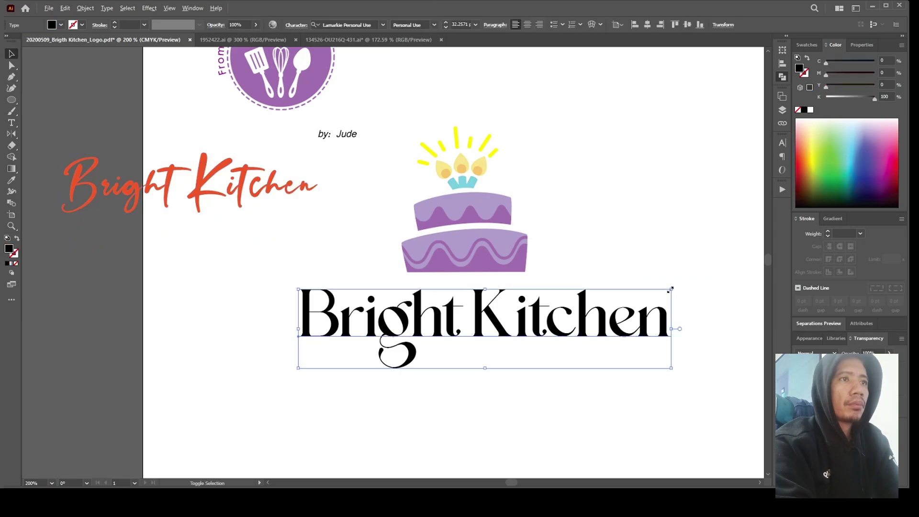
pyautogui.moveTo(579, 321); pyautogui.dragTo(568, 302)
# Round the bottom corners of both cake tiers.
pyautogui.scroll(2, 522, 253)
pyautogui.press('a')
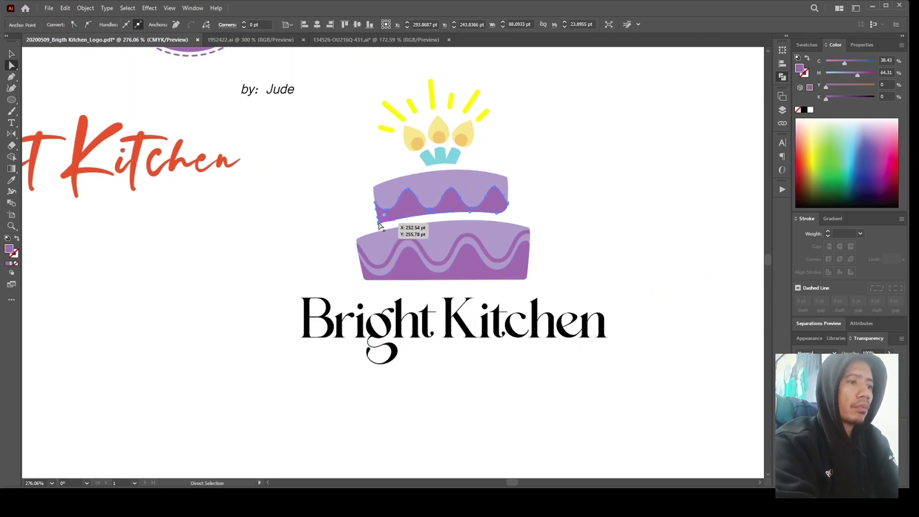
pyautogui.scroll(5, 598, 206)
pyautogui.click(614, 204)
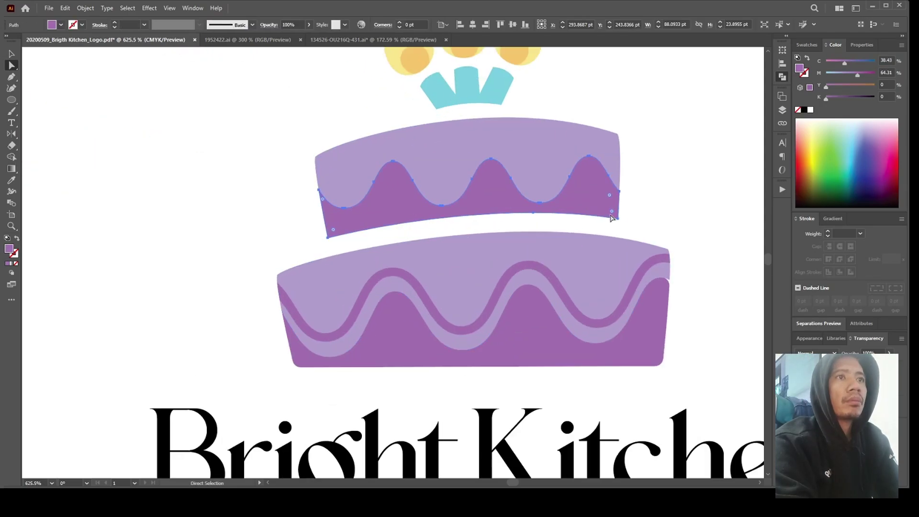
pyautogui.moveTo(613, 214); pyautogui.dragTo(611, 212)
pyautogui.scroll(-5, 642, 220)
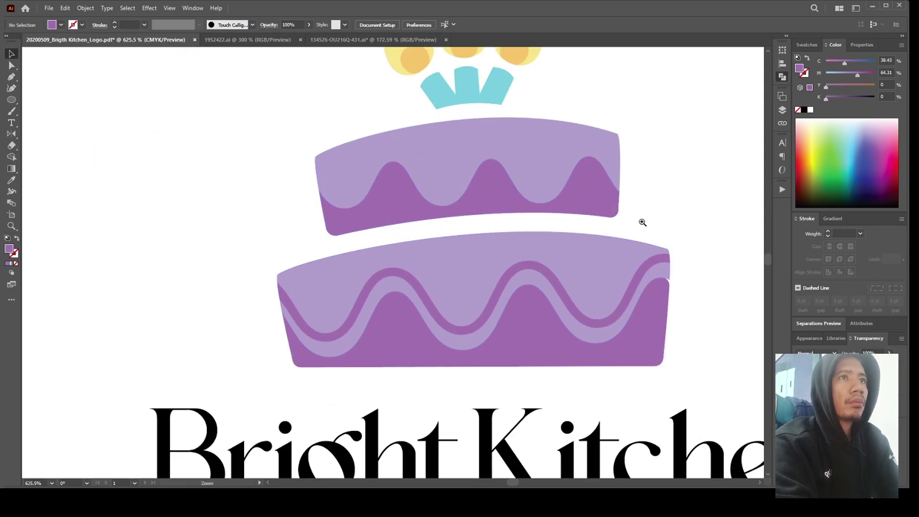
# Adjust the new text's position beneath the cake and move the small byline below the script lettering.
pyautogui.moveTo(503, 263); pyautogui.dragTo(565, 271)
pyautogui.press('v')
pyautogui.moveTo(574, 392); pyautogui.dragTo(566, 389)
pyautogui.moveTo(566, 389); pyautogui.dragTo(645, 403)
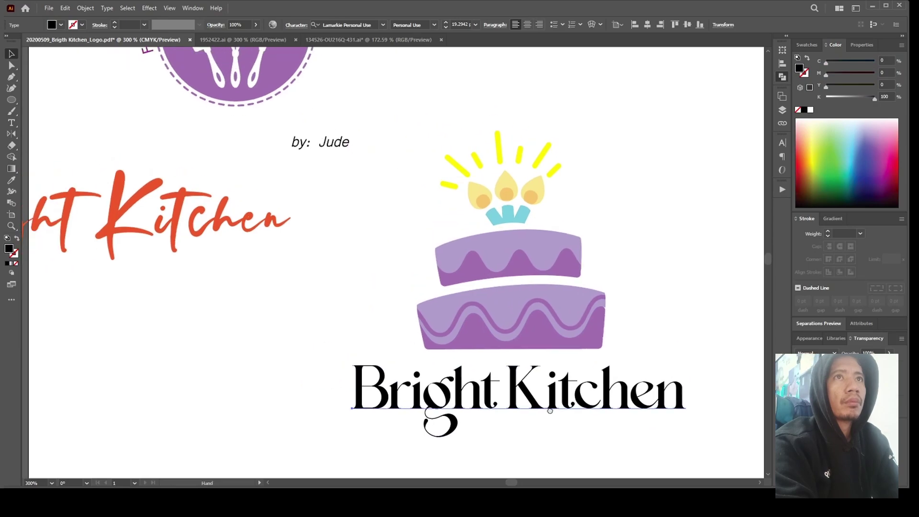
pyautogui.click(308, 117)
pyautogui.moveTo(307, 117); pyautogui.dragTo(157, 297)
pyautogui.moveTo(538, 382); pyautogui.dragTo(565, 380)
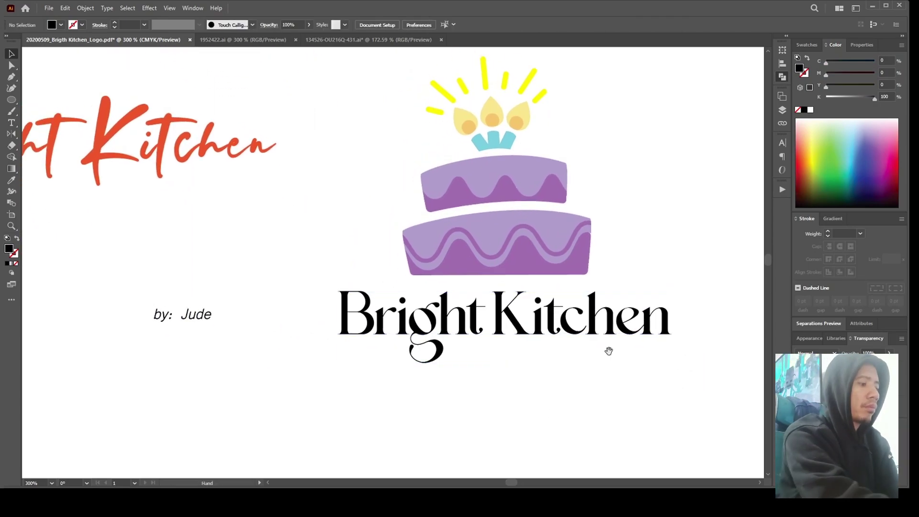
pyautogui.moveTo(608, 351); pyautogui.dragTo(565, 401)
# Color the new "Bright Kitchen" text with the orange-red sampled from the script lettering.
pyautogui.click(517, 287)
pyautogui.click(479, 364)
pyautogui.moveTo(527, 335); pyautogui.dragTo(600, 349)
pyautogui.press('i')
pyautogui.click(338, 240)
pyautogui.moveTo(605, 403); pyautogui.dragTo(593, 340)
pyautogui.click(593, 340)
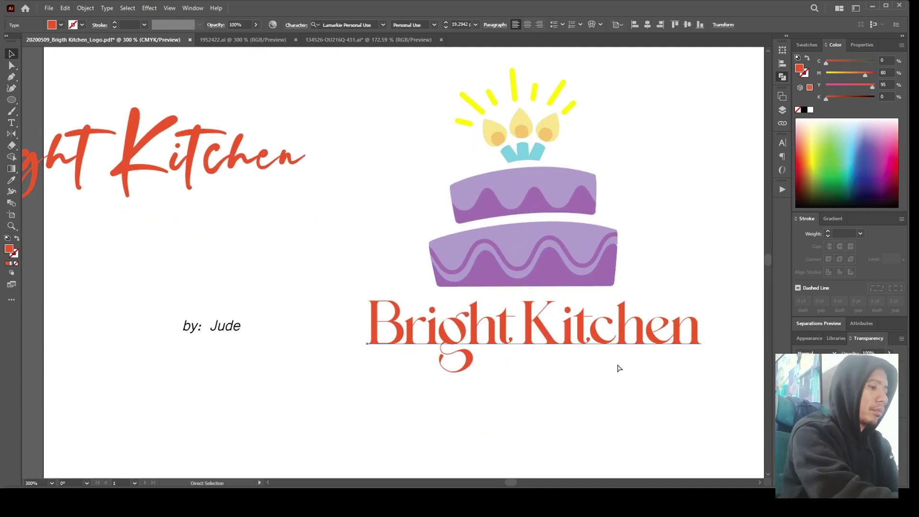
# Recolor the new "Bright Kitchen" text with the cake's dark purple and raise its black value to 66%.
pyautogui.moveTo(632, 389); pyautogui.dragTo(580, 419)
pyautogui.press('i')
pyautogui.click(526, 296)
pyautogui.moveTo(826, 98); pyautogui.dragTo(857, 99)
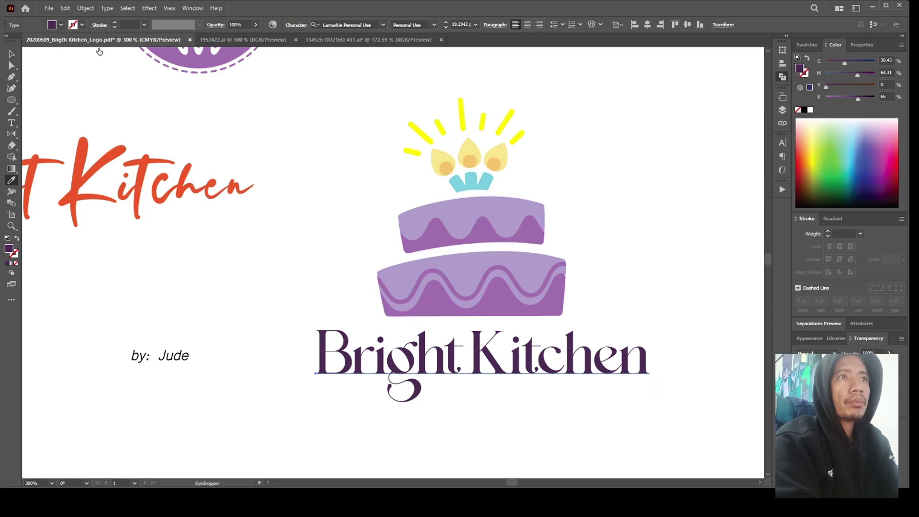
pyautogui.press('v')
pyautogui.moveTo(612, 248); pyautogui.dragTo(642, 256)
# Recolor both tiers' light icing to a pinker lilac and set the dark purple parts' black value to 12%.
pyautogui.click(592, 270)
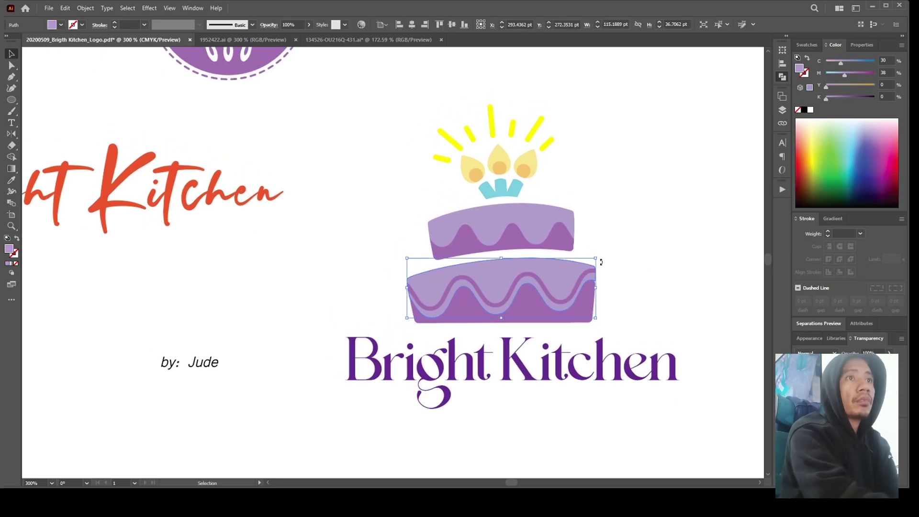
pyautogui.click(528, 239)
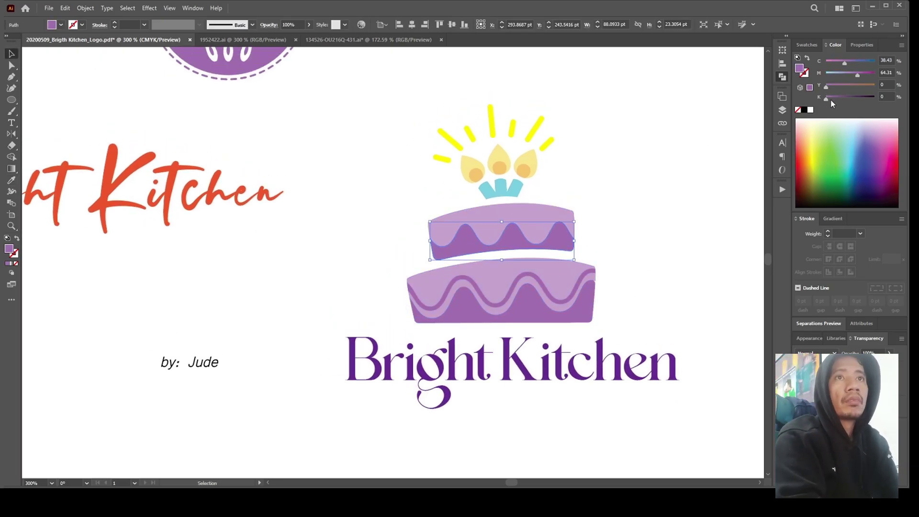
pyautogui.moveTo(825, 99); pyautogui.dragTo(831, 99)
pyautogui.press('a')
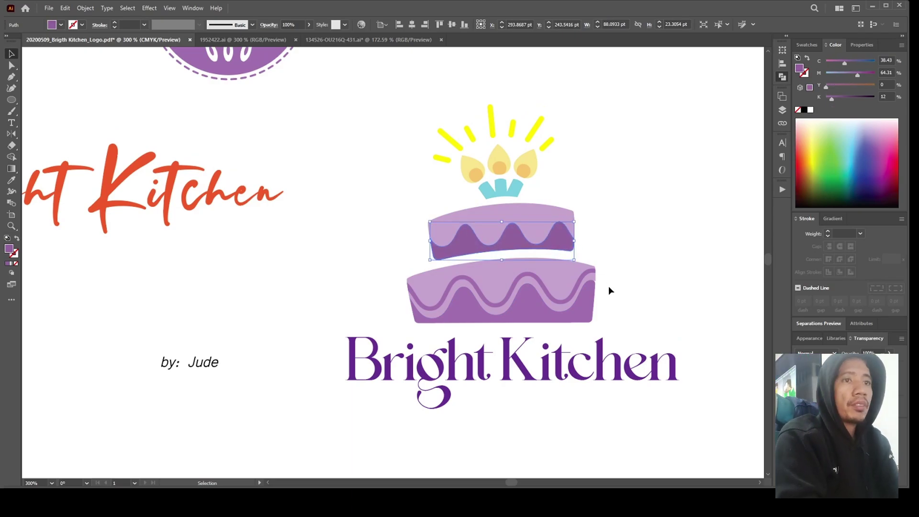
pyautogui.click(611, 269)
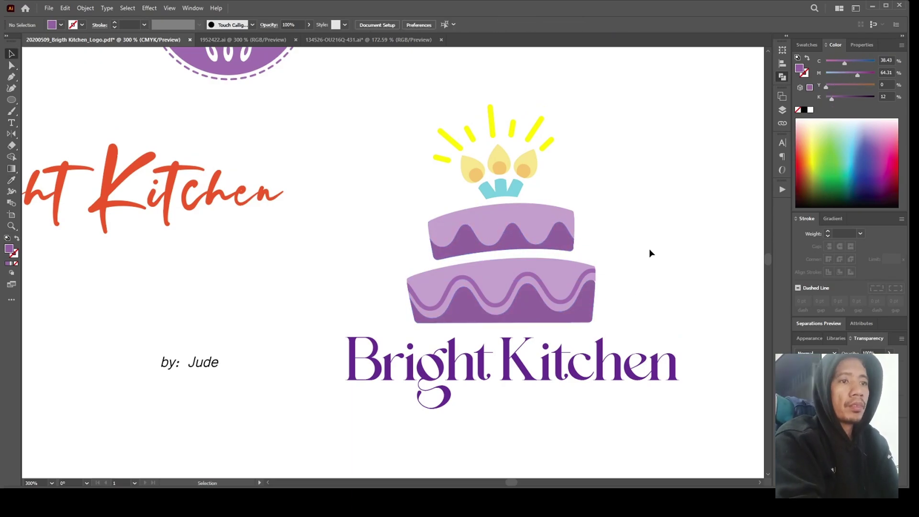
# Recolor both tiers' dark parts to a deep purple of C 75, M 100, Y 0, K 0.
pyautogui.scroll(2, 605, 150)
pyautogui.scroll(-1, 593, 256)
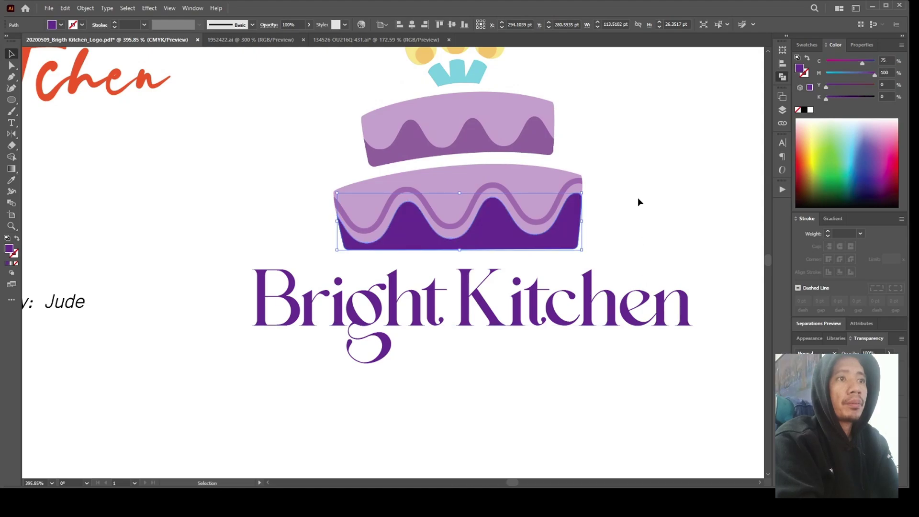
pyautogui.scroll(2, 646, 244)
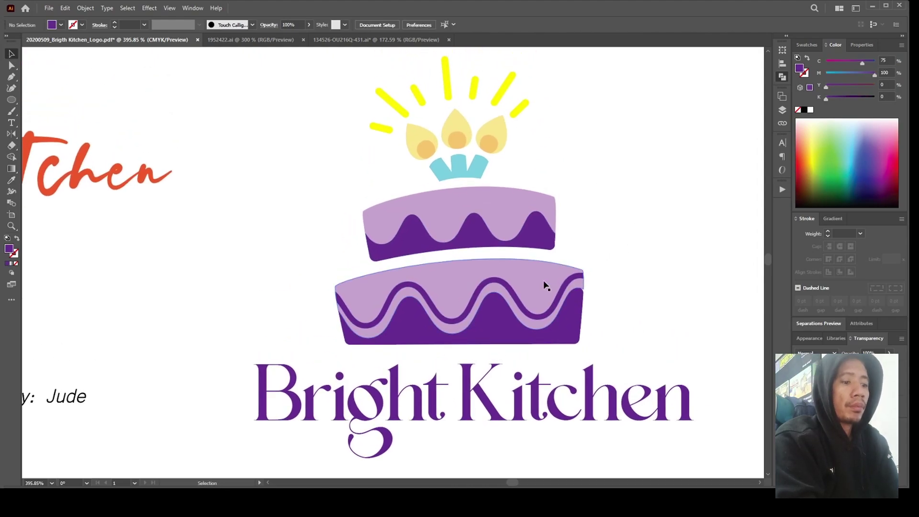
# Try other fills on both tiers' light icing and settle on magenta C 0, M 95, Y 20, K 0.
pyautogui.click(544, 282)
pyautogui.hotkey('ctrl', 'z')
pyautogui.hotkey('ctrl', 'z')
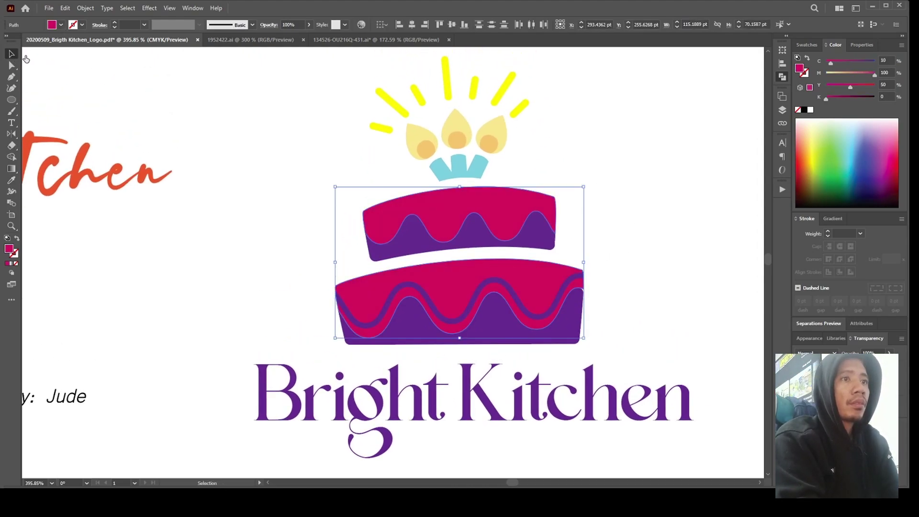
pyautogui.hotkey('ctrl', 'z')
pyautogui.hotkey('ctrl', 'z')
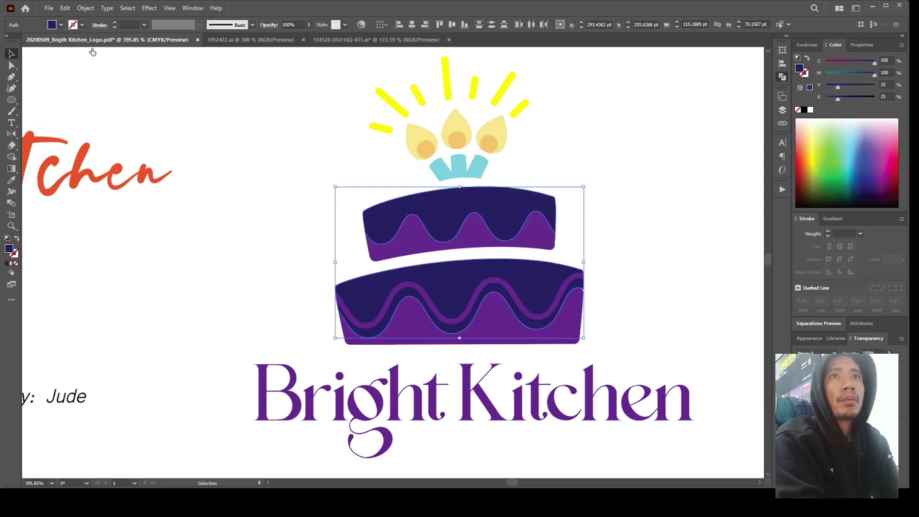
pyautogui.hotkey('ctrl', 'shift', 'z')
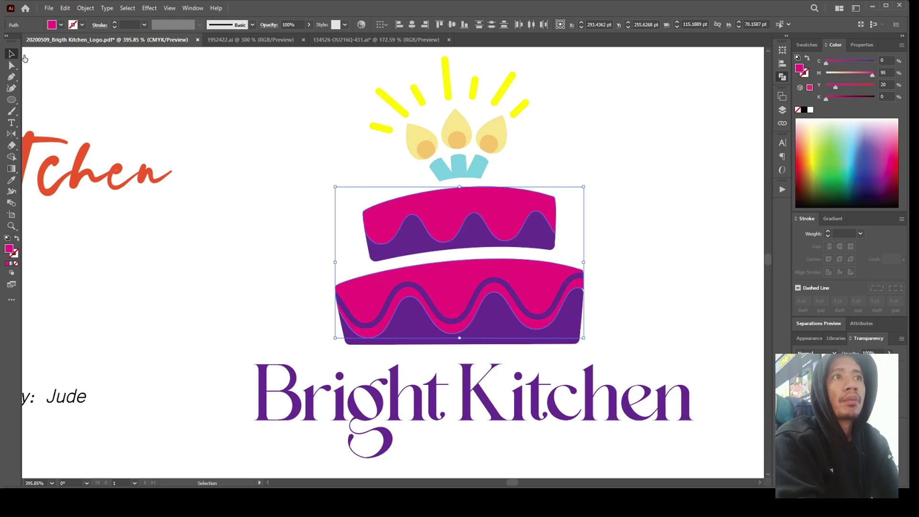
pyautogui.hotkey('ctrl', 'z')
pyautogui.hotkey('ctrl', 'shift', 'z')
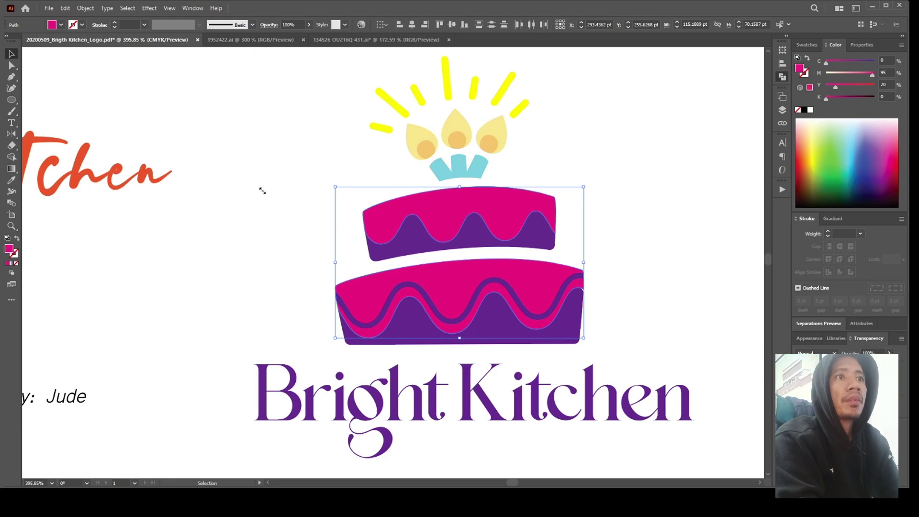
# Extend the lower tier's purple part at its upper-right corner to close the gap beside the magenta icing.
pyautogui.press('a')
pyautogui.scroll(8, 566, 281)
pyautogui.click(582, 287)
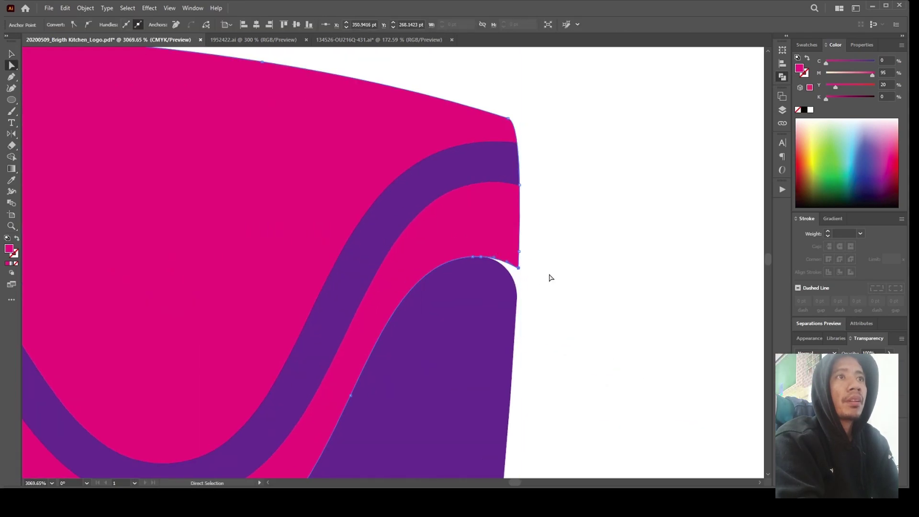
pyautogui.click(551, 278)
pyautogui.moveTo(615, 277); pyautogui.dragTo(307, 352)
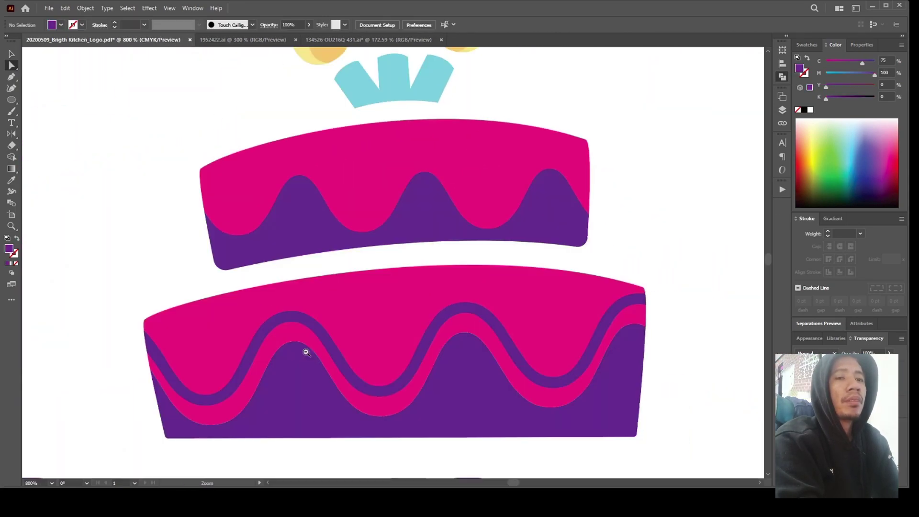
pyautogui.scroll(-5, 306, 353)
pyautogui.press('v')
pyautogui.click(551, 337)
pyautogui.click(511, 325)
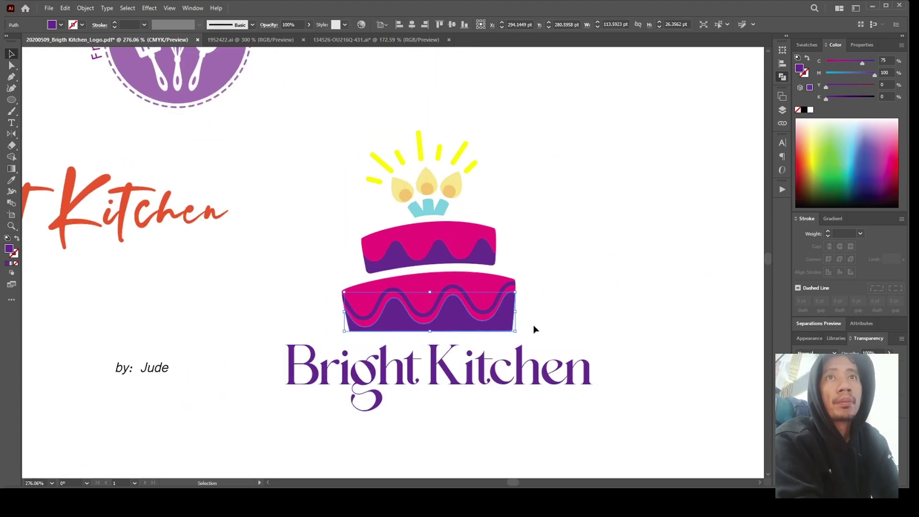
pyautogui.click(534, 328)
# Examine the cake's edges and the wordmark up close and the recolored logo as a whole.
pyautogui.hotkey('ctrl', '=')
pyautogui.hotkey('ctrl', '=')
pyautogui.hotkey('ctrl', '-')
pyautogui.moveTo(565, 366); pyautogui.dragTo(567, 364)
pyautogui.click(569, 270)
pyautogui.scroll(3, 548, 254)
pyautogui.moveTo(509, 252); pyautogui.dragTo(509, 248)
pyautogui.click(541, 397)
pyautogui.hotkey('ctrl', '-')
pyautogui.hotkey('ctrl', '-')
pyautogui.hotkey('ctrl', '-')
pyautogui.scroll(3, 458, 365)
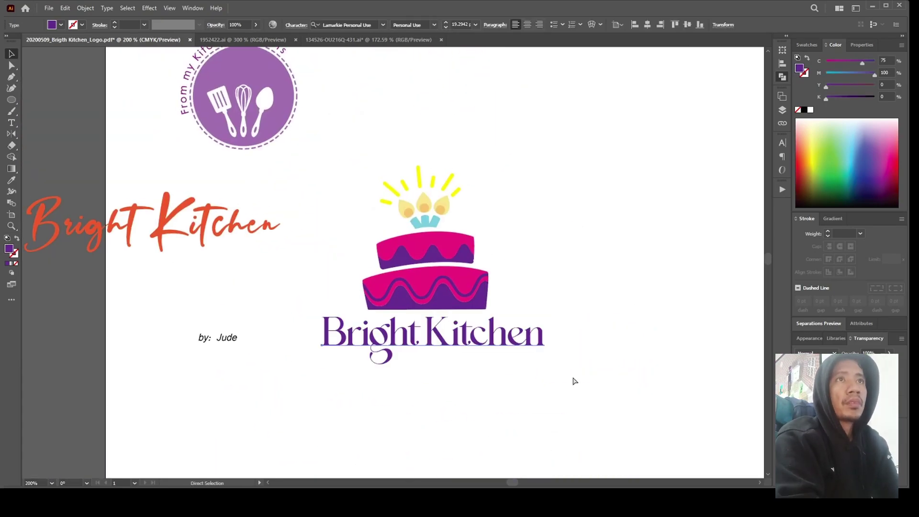
# Draw a purple rectangle about 28 by 175 pt and tilt it across the cake's base, moving the wordmark down out of the way.
pyautogui.press('m')
pyautogui.moveTo(589, 197); pyautogui.dragTo(619, 384)
pyautogui.press('v')
pyautogui.moveTo(604, 335); pyautogui.dragTo(447, 426)
pyautogui.moveTo(466, 286); pyautogui.dragTo(512, 368)
pyautogui.moveTo(484, 370); pyautogui.dragTo(463, 313)
pyautogui.moveTo(526, 335); pyautogui.dragTo(539, 397)
# Shorten the purple rectangle to about 143 pt and lay it over the lower tier's base at a gentler tilt.
pyautogui.scroll(2, 540, 397)
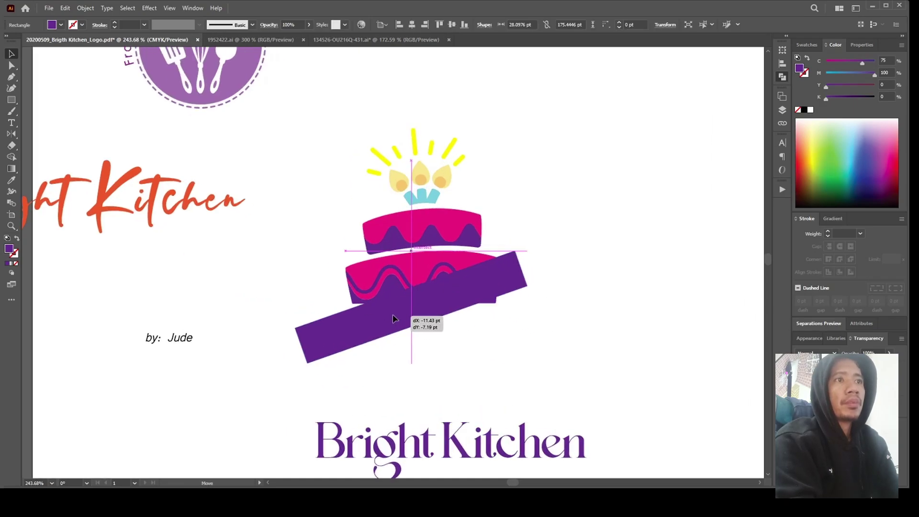
pyautogui.moveTo(400, 318); pyautogui.dragTo(523, 333)
pyautogui.moveTo(384, 356); pyautogui.dragTo(381, 357)
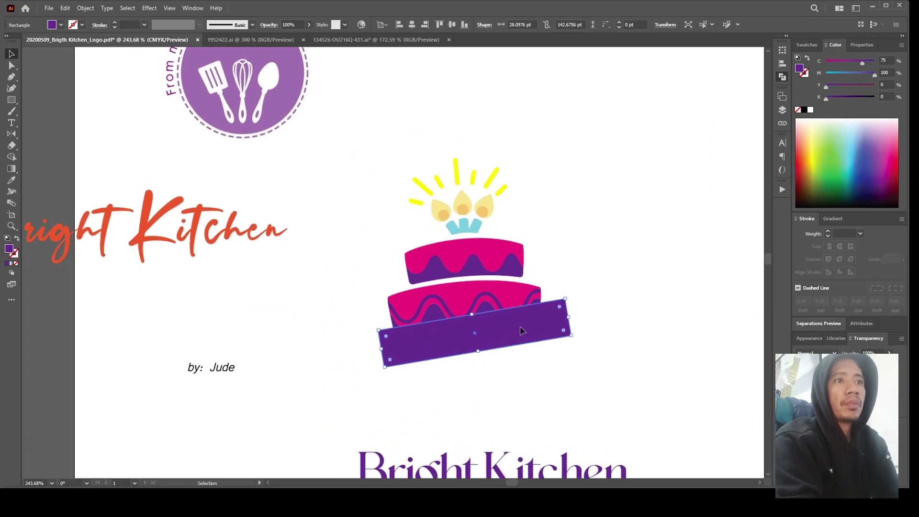
# Scale down the "Bright Kitchen" wordmark and tilt it to match the purple rectangle.
pyautogui.click(590, 430)
pyautogui.scroll(-2, 590, 430)
pyautogui.click(598, 412)
pyautogui.moveTo(652, 386); pyautogui.dragTo(645, 376)
pyautogui.hotkey('ctrl', 'z')
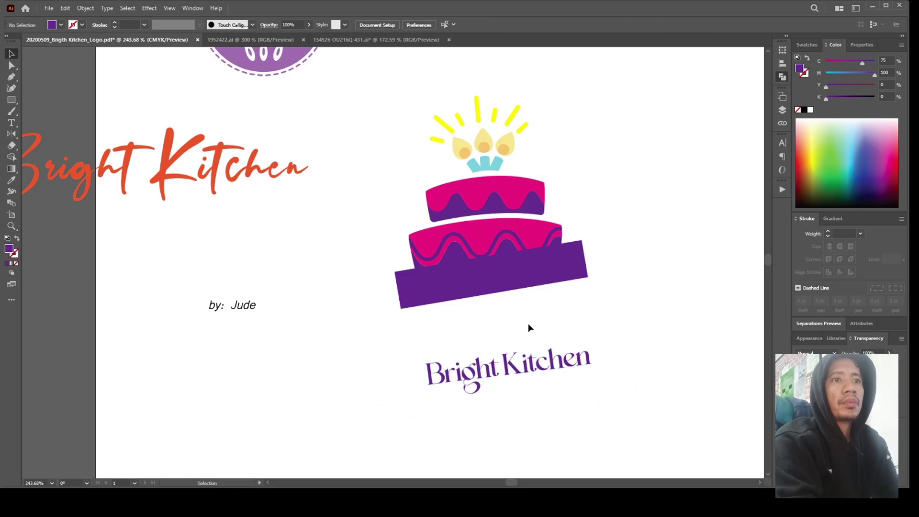
# Place the tilted wordmark on the purple rectangle in white and size it to about 12.6 pt.
pyautogui.click(525, 362)
pyautogui.moveTo(566, 351); pyautogui.dragTo(567, 350)
pyautogui.scroll(3, 562, 277)
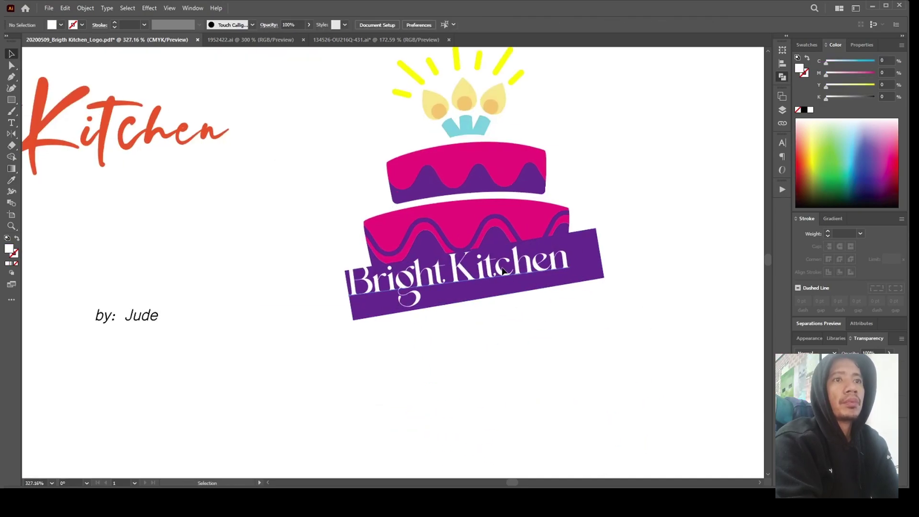
pyautogui.press('v')
pyautogui.moveTo(596, 255); pyautogui.dragTo(553, 256)
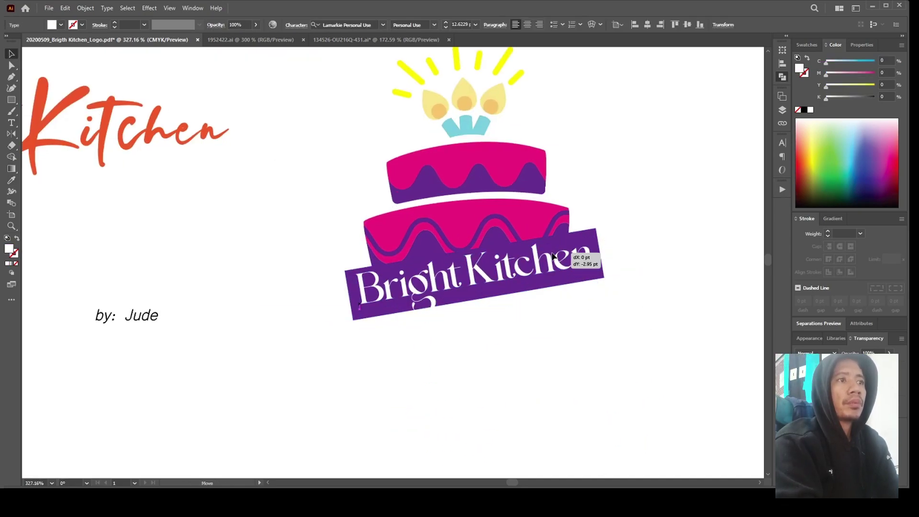
# Enlarge the rectangle to about 34 pt high, round it into a pill with a radius of about 17 pt, and center the wordmark on it.
pyautogui.click(602, 278)
pyautogui.moveTo(481, 304); pyautogui.dragTo(481, 311)
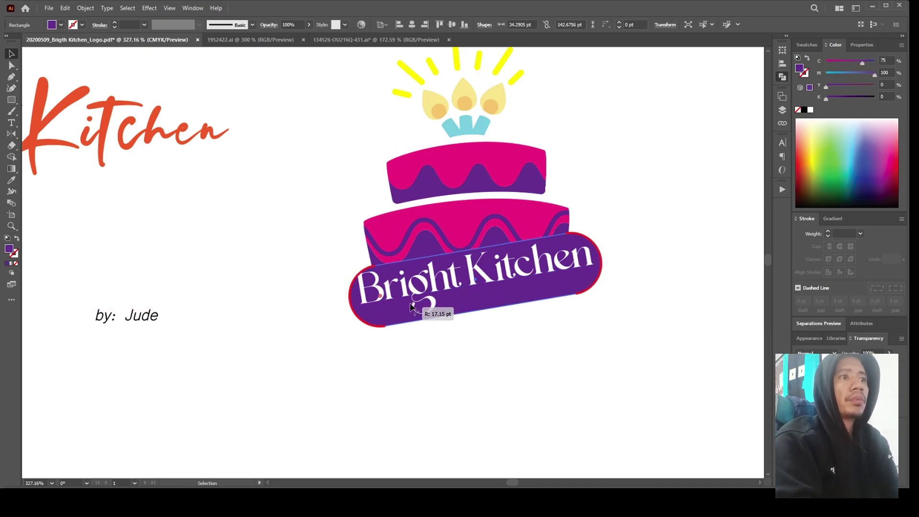
pyautogui.moveTo(410, 306); pyautogui.dragTo(413, 309)
pyautogui.moveTo(508, 272); pyautogui.dragTo(512, 279)
pyautogui.click(638, 328)
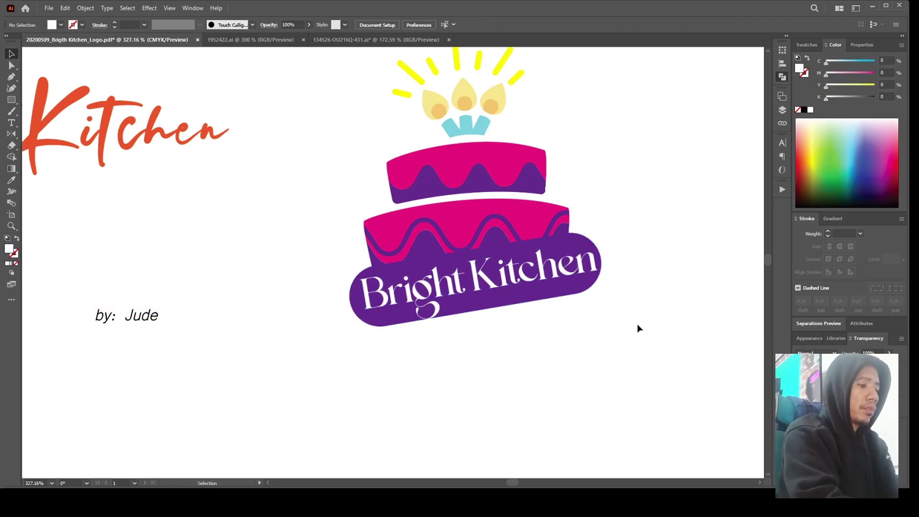
# Recolor the wordmark with the pill's purple and turn the pill white so it trims the cake's base diagonally.
pyautogui.click(593, 261)
pyautogui.press('i')
pyautogui.click(598, 287)
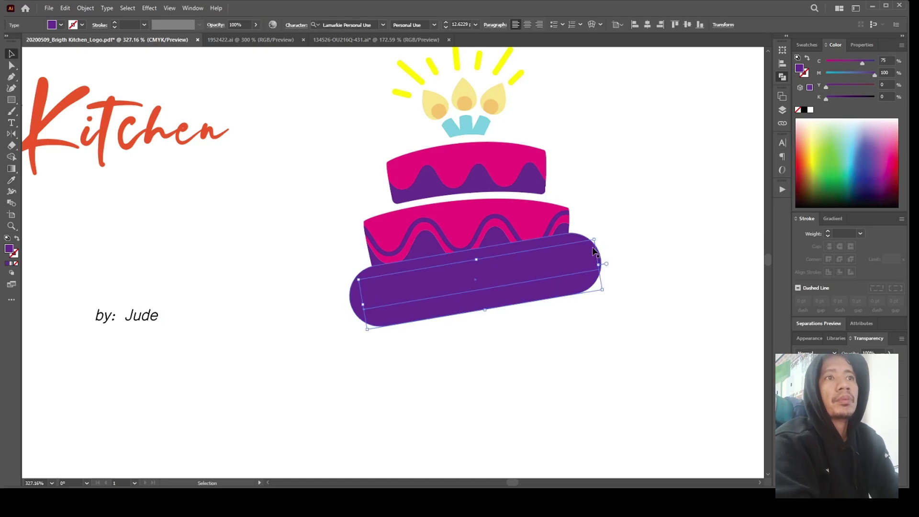
pyautogui.press('Delete')
pyautogui.scroll(-1, 537, 272)
pyautogui.moveTo(528, 363); pyautogui.dragTo(524, 356)
pyautogui.click(583, 352)
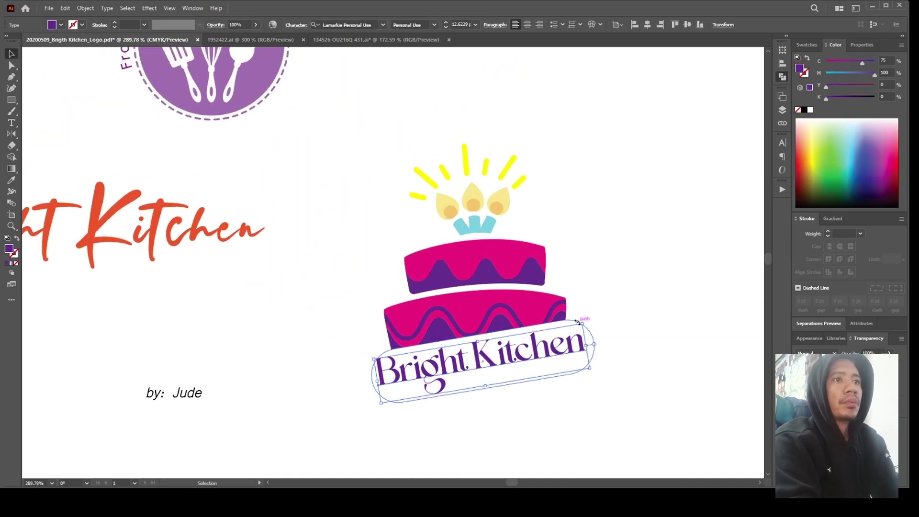
pyautogui.click(634, 320)
# Enlarge the tilted wordmark beyond the cake's width and center it just beneath the lower tier.
pyautogui.scroll(-5, 443, 336)
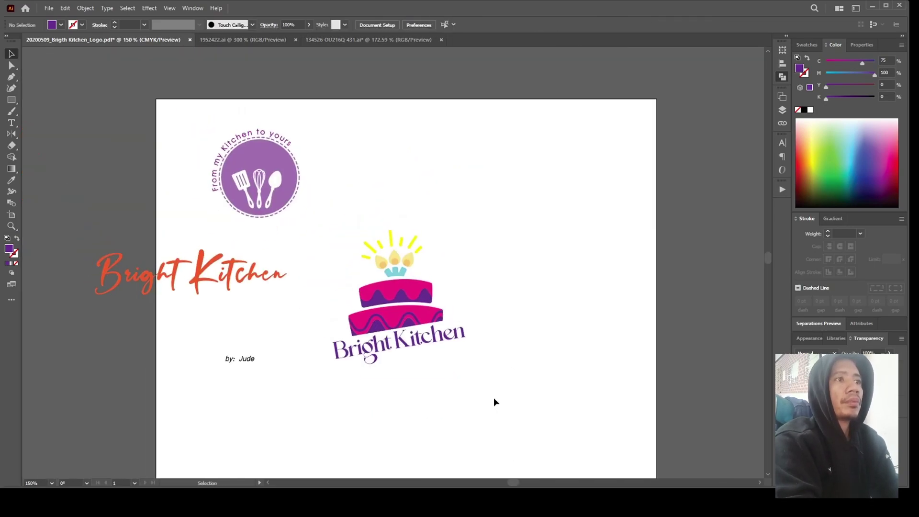
pyautogui.moveTo(417, 355)
pyautogui.mouseDown()
pyautogui.moveTo(434, 343)
pyautogui.moveTo(427, 361)
pyautogui.mouseUp()
pyautogui.scroll(3, 523, 379)
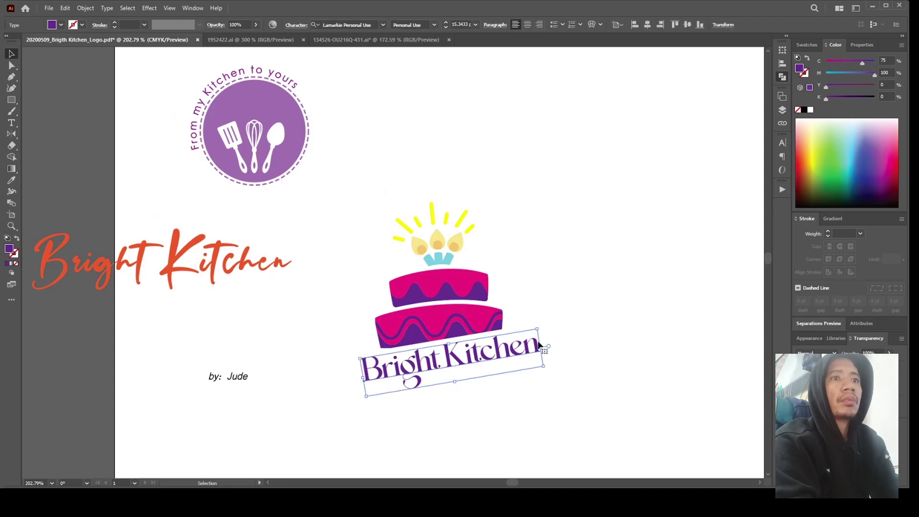
pyautogui.moveTo(540, 345); pyautogui.dragTo(553, 367)
pyautogui.moveTo(550, 417); pyautogui.dragTo(599, 429)
pyautogui.scroll(-3, 480, 348)
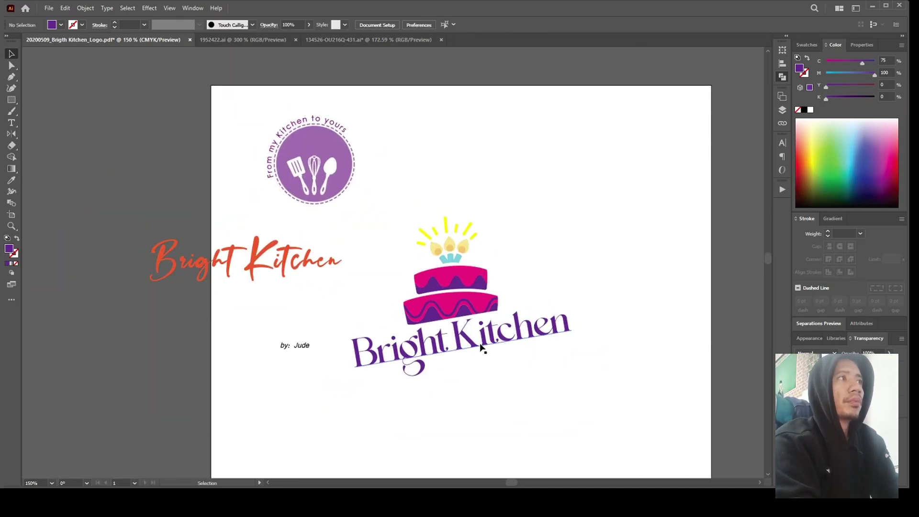
pyautogui.click(481, 348)
pyautogui.moveTo(574, 350); pyautogui.dragTo(572, 347)
pyautogui.moveTo(479, 347); pyautogui.dragTo(480, 345)
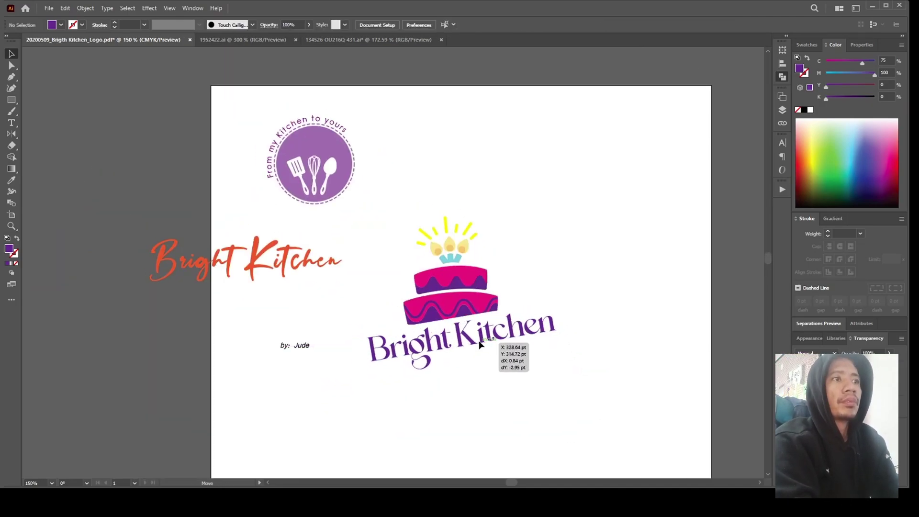
# Add a black "by" line with the maker's first name below the wordmark and tilt it to match.
pyautogui.press('t')
pyautogui.click(489, 410)
pyautogui.write('by Jude')
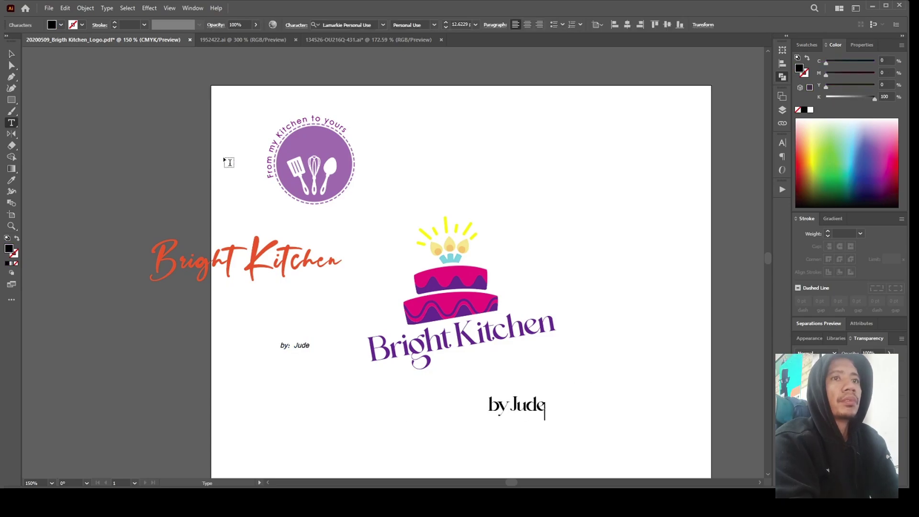
pyautogui.press('Escape')
pyautogui.scroll(1, 579, 395)
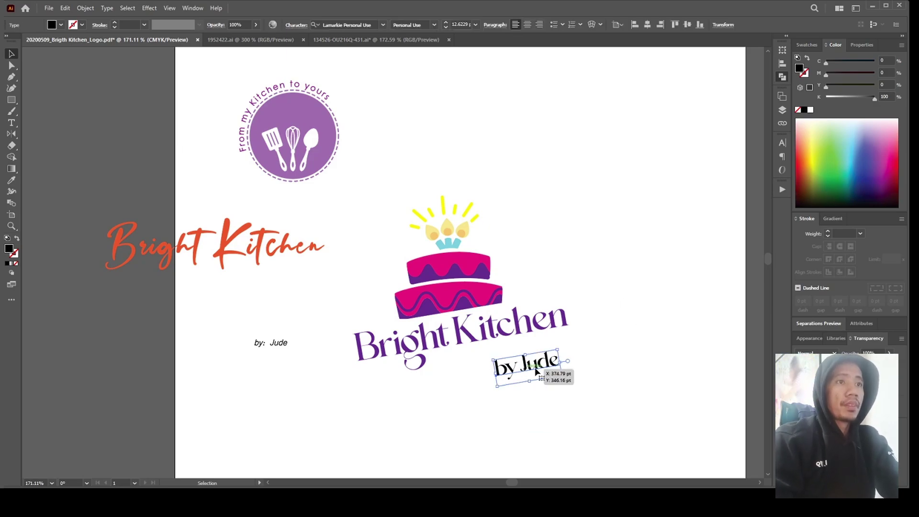
# Shrink the new byline to about 6.94 pt and place it beneath the end of "Kitchen".
pyautogui.moveTo(529, 369); pyautogui.dragTo(591, 370)
pyautogui.hotkey('ctrl', 'z')
pyautogui.hotkey('ctrl', '-')
pyautogui.moveTo(431, 352); pyautogui.dragTo(326, 211)
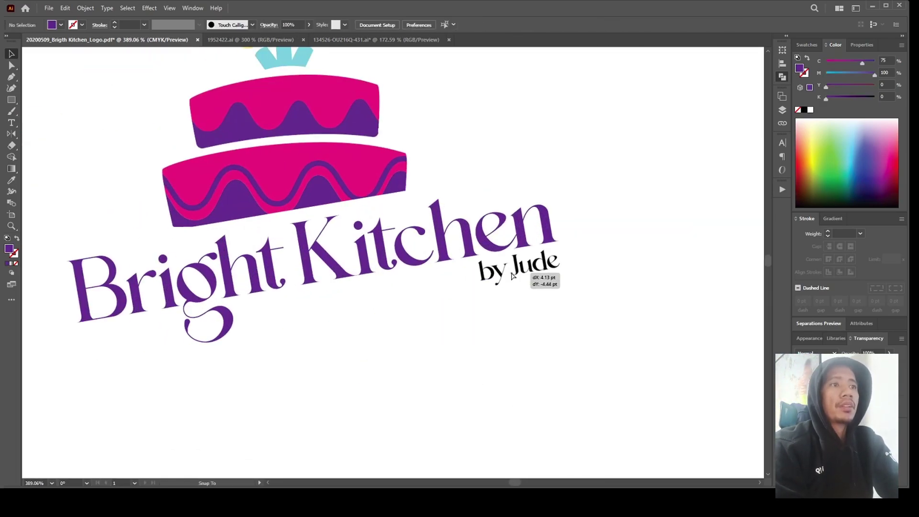
# Retype the new byline in all capitals and adjust its fit beneath the end of the wordmark.
pyautogui.doubleClick(424, 288)
pyautogui.hotkey('ctrl', 'a')
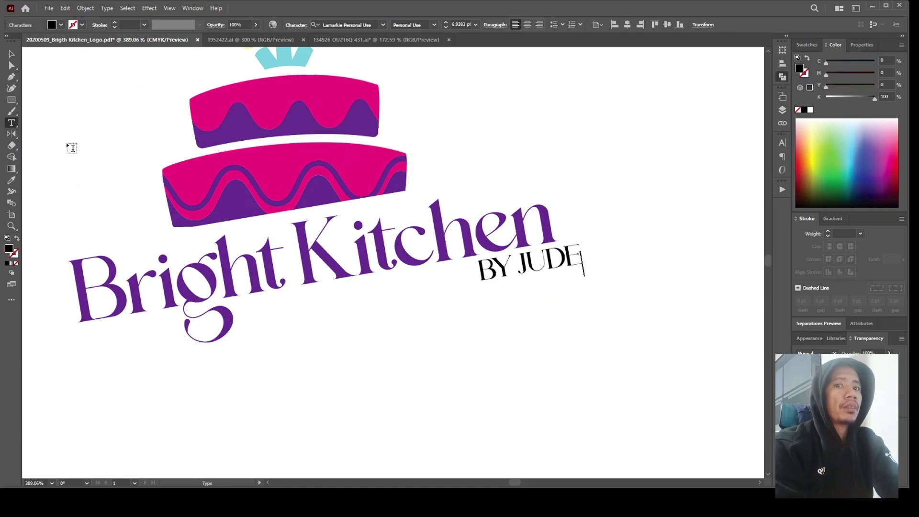
pyautogui.press('Escape')
pyautogui.moveTo(584, 276); pyautogui.dragTo(570, 269)
pyautogui.moveTo(507, 275)
pyautogui.mouseDown()
pyautogui.moveTo(476, 294)
pyautogui.moveTo(524, 278)
pyautogui.mouseUp()
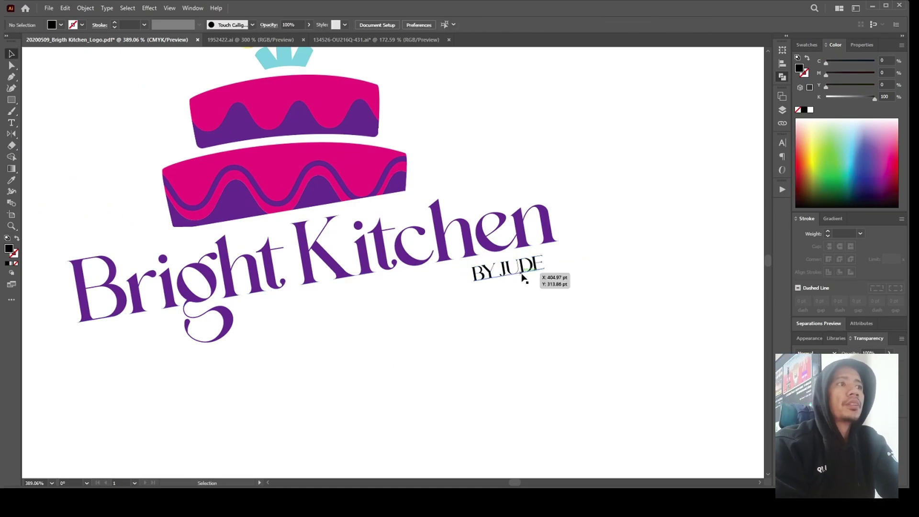
pyautogui.scroll(-4, 550, 307)
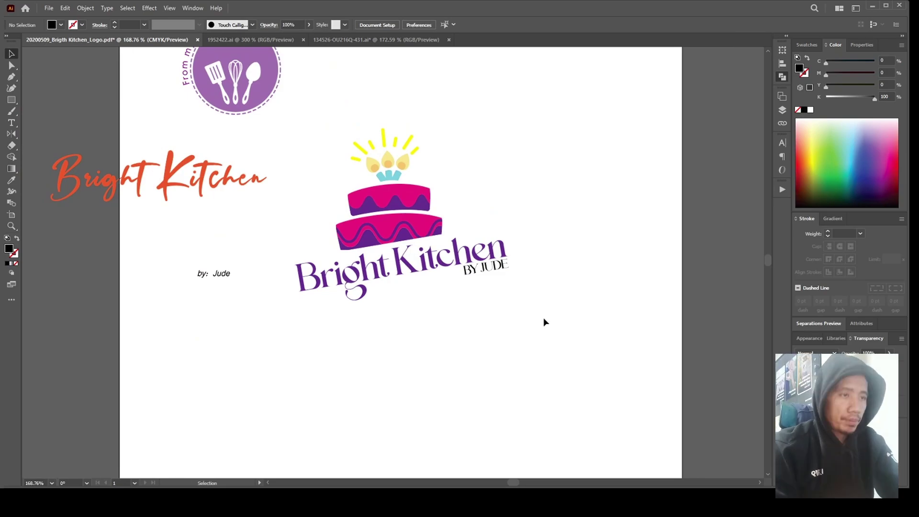
# Retype the new byline with a lowercase "by" and a capitalized name, and widen its letter spacing beneath the end of "Kitchen".
pyautogui.press('t')
pyautogui.moveTo(464, 271); pyautogui.dragTo(553, 269)
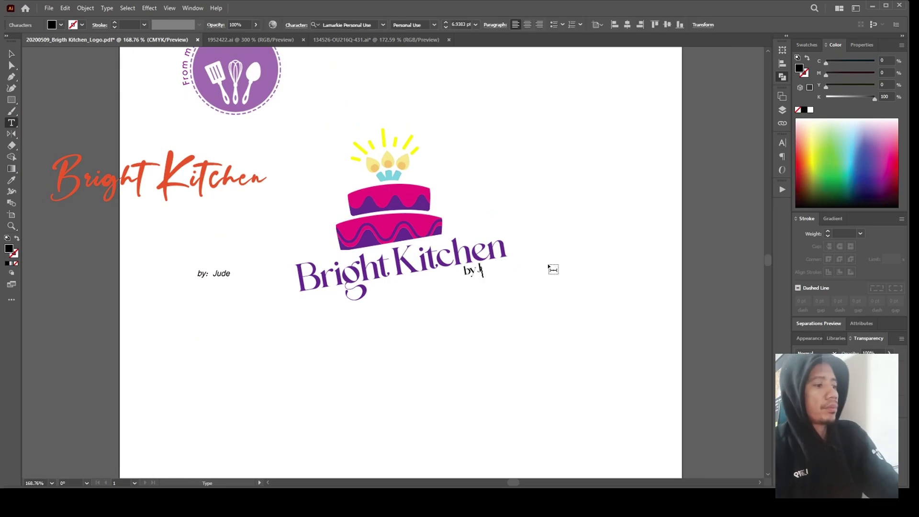
pyautogui.scroll(5, 487, 264)
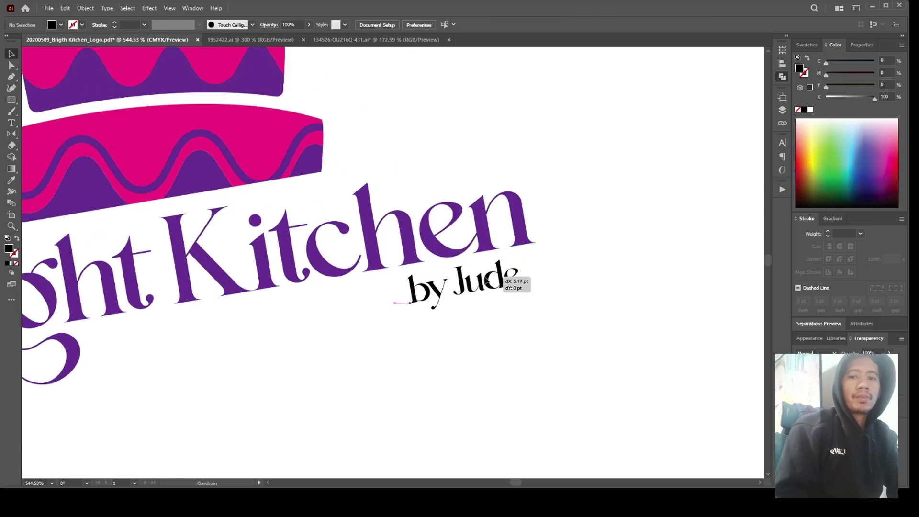
pyautogui.moveTo(533, 290); pyautogui.dragTo(529, 282)
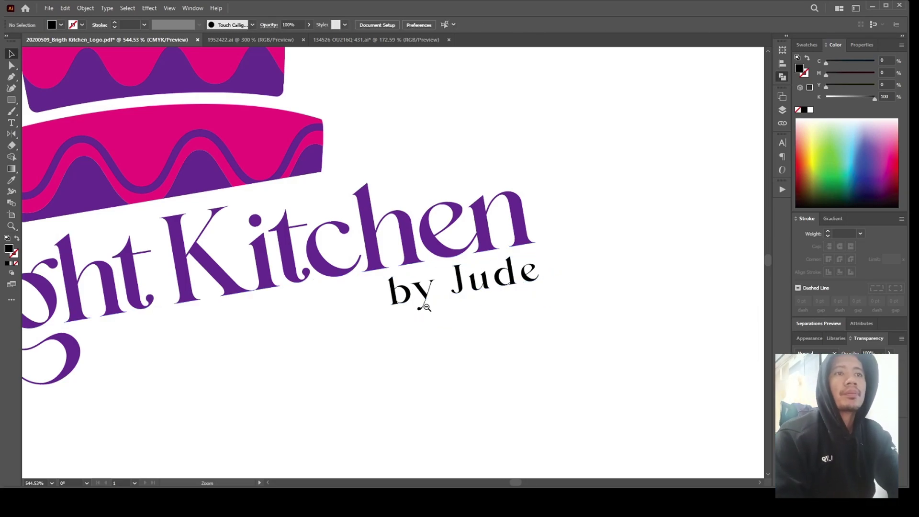
pyautogui.hotkey('ctrl', 'shift', 'a')
# Change the new byline's font to Montserrat Regular and move it beside the tail of the wordmark's "g".
pyautogui.scroll(-3, 483, 285)
pyautogui.moveTo(294, 317); pyautogui.dragTo(404, 285)
pyautogui.click(481, 323)
pyautogui.click(382, 297)
pyautogui.scroll(2, 382, 297)
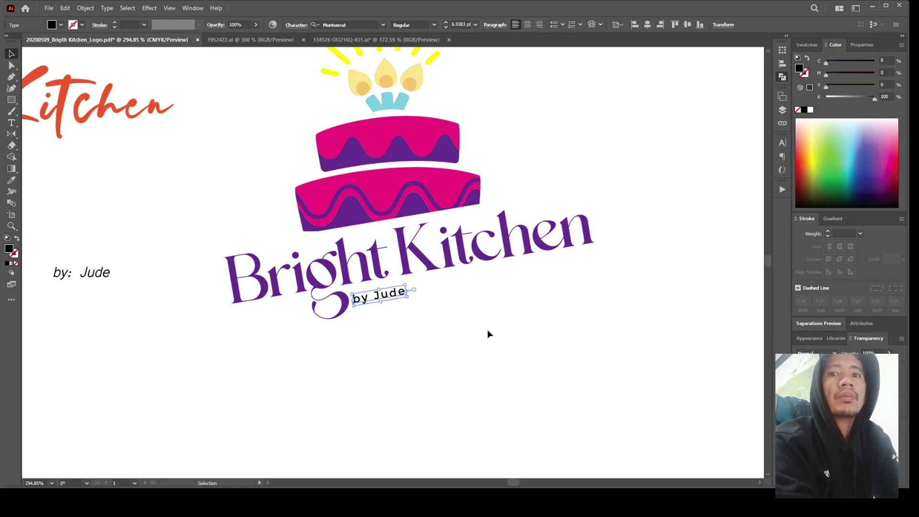
# Change the byline to "by:" followed by the name in capitals and move it beneath the end of "Kitchen".
pyautogui.doubleClick(390, 294)
pyautogui.moveTo(373, 294); pyautogui.dragTo(422, 292)
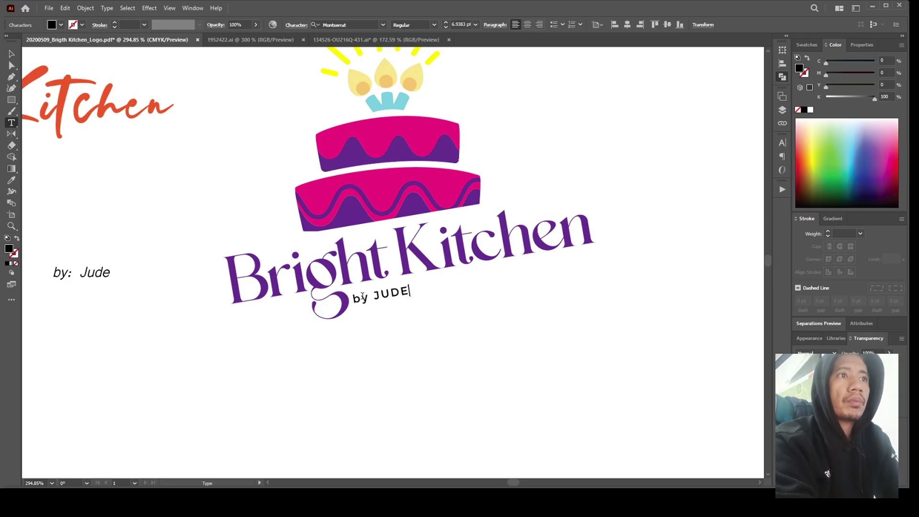
pyautogui.press('Escape')
pyautogui.moveTo(407, 291); pyautogui.dragTo(588, 256)
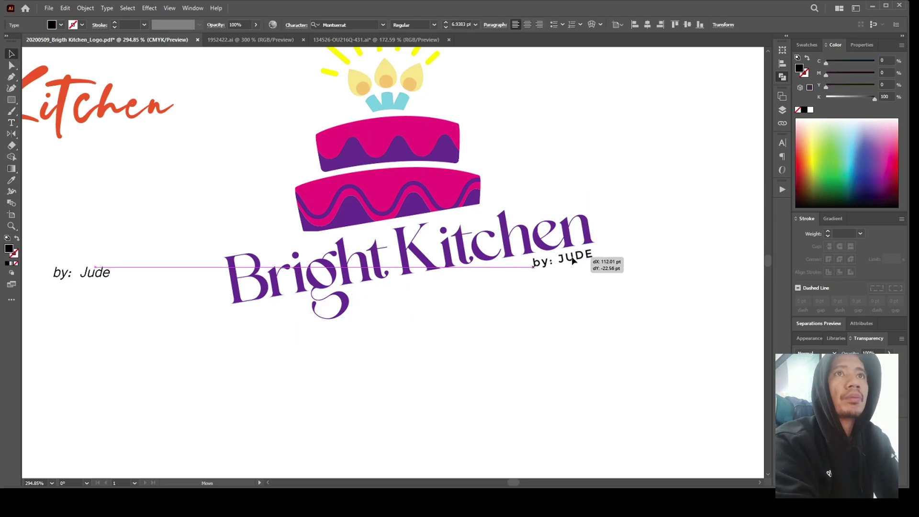
# Delete the new byline beneath "Kitchen" and shift the wordmark slightly left under the cake.
pyautogui.hotkey('ctrl', 'z')
pyautogui.press('Delete')
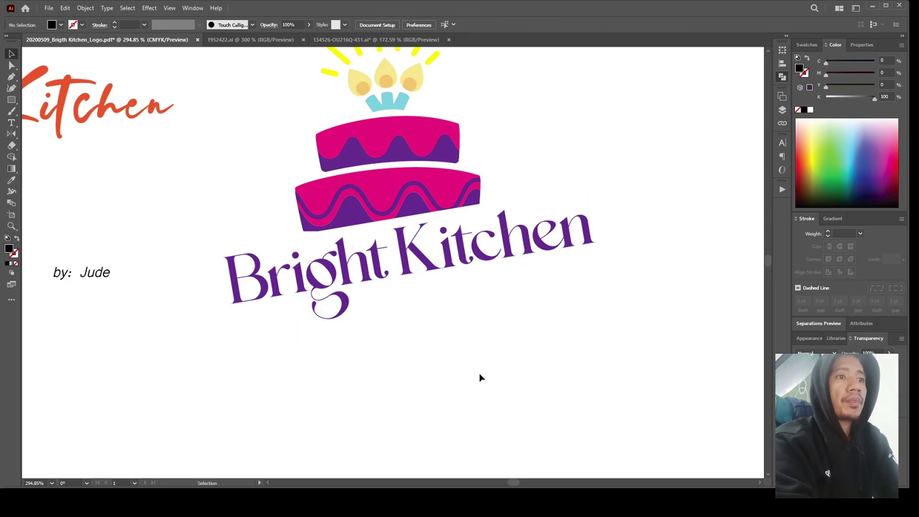
pyautogui.scroll(2, 442, 343)
pyautogui.hotkey('ctrl', '-')
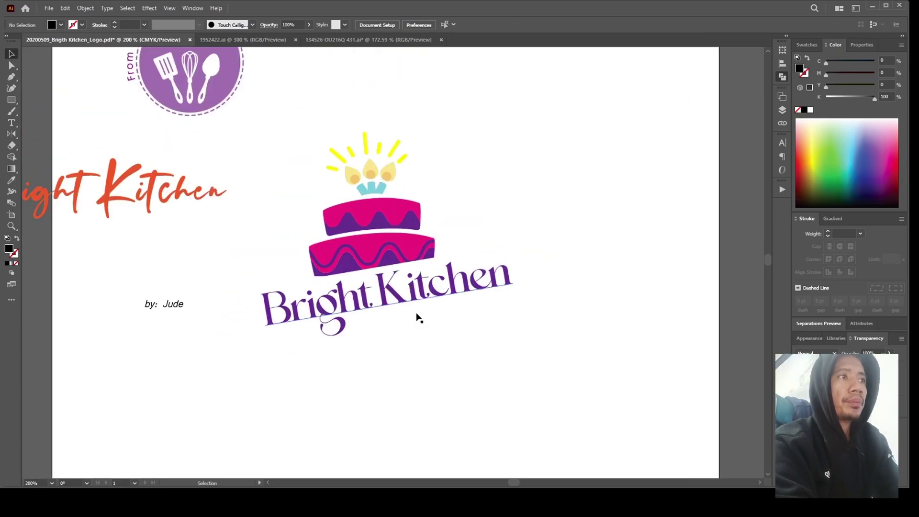
pyautogui.moveTo(419, 318); pyautogui.dragTo(428, 299)
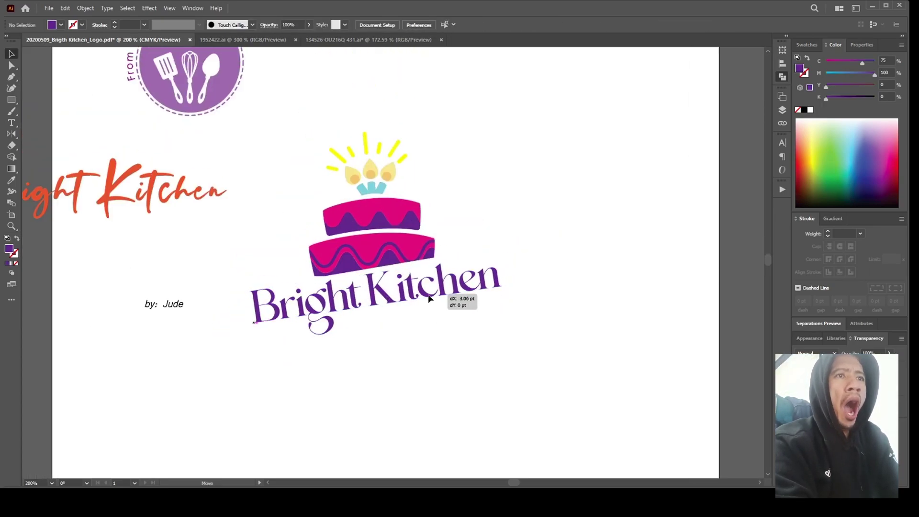
# Move the badge's dashed purple ring around the cake and wordmark, scaling it to about 174 pt across.
pyautogui.moveTo(242, 119); pyautogui.dragTo(534, 396)
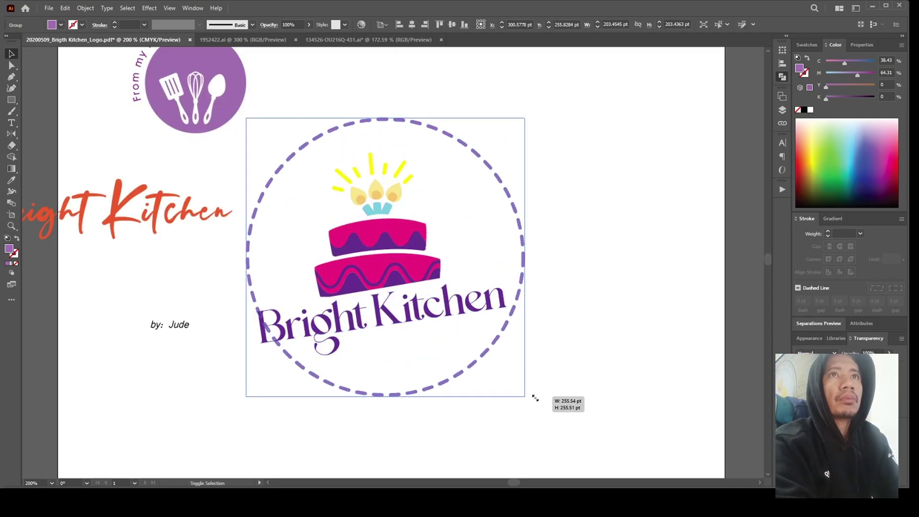
pyautogui.moveTo(527, 264); pyautogui.dragTo(530, 291)
pyautogui.moveTo(534, 433); pyautogui.dragTo(488, 385)
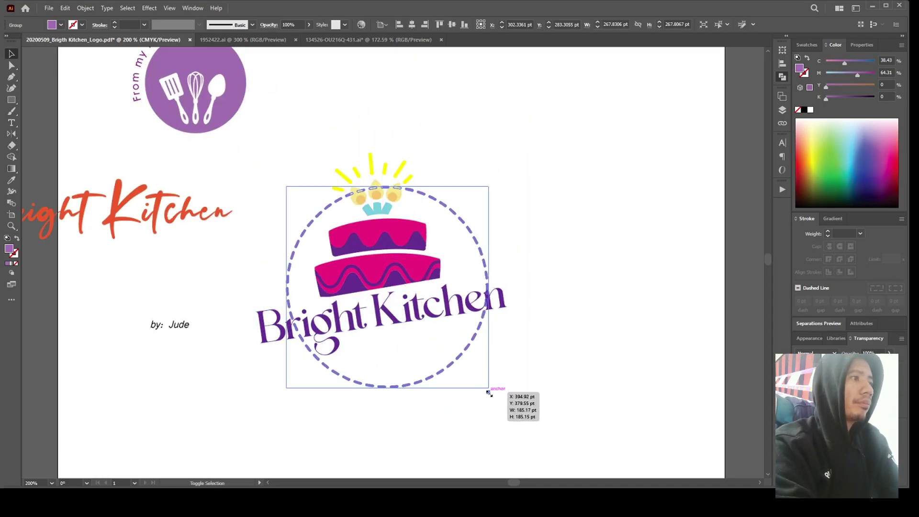
pyautogui.moveTo(472, 249)
pyautogui.mouseDown()
pyautogui.moveTo(471, 239)
pyautogui.moveTo(477, 249)
pyautogui.mouseUp()
pyautogui.click(547, 223)
pyautogui.scroll(2, 521, 259)
pyautogui.click(487, 262)
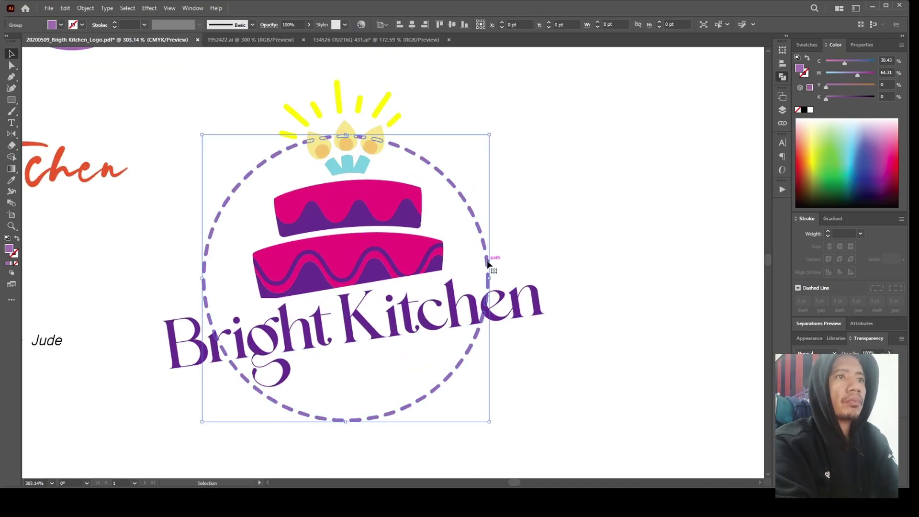
pyautogui.scroll(3, 447, 248)
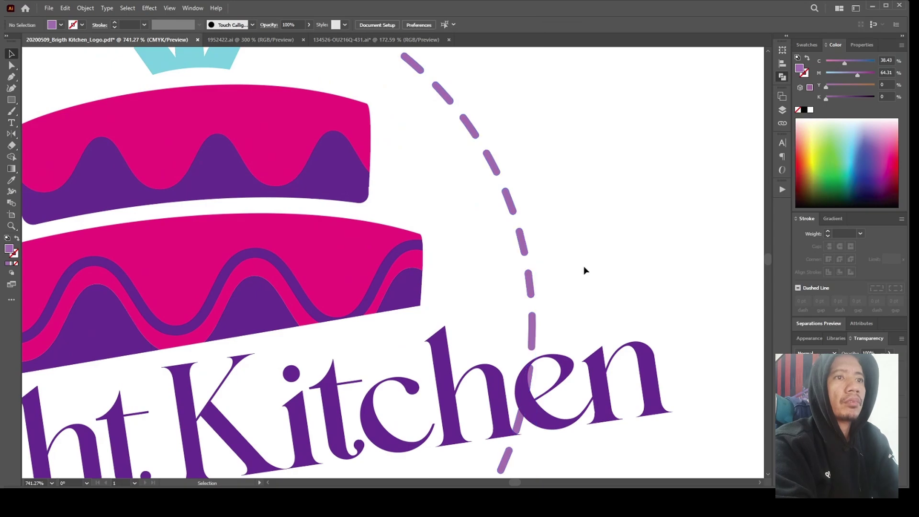
pyautogui.scroll(-5, 473, 305)
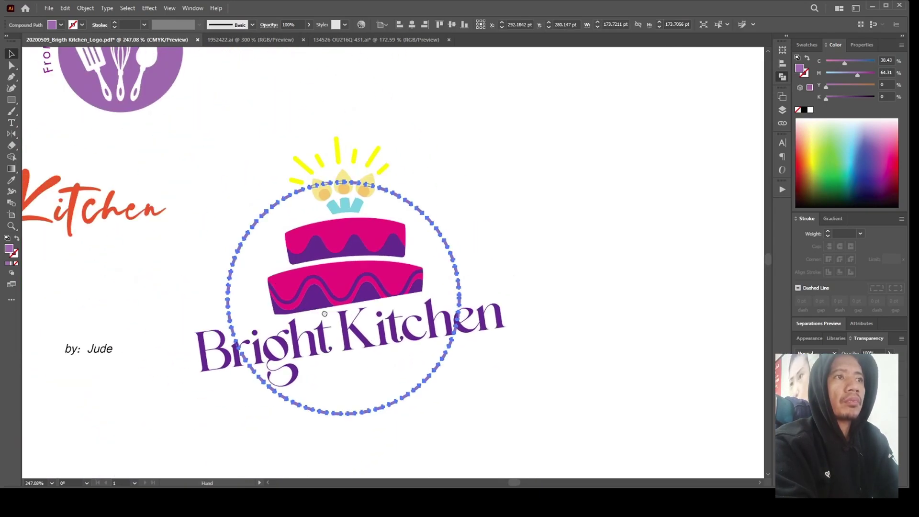
# Delete the dashed purple ring around the cake.
pyautogui.moveTo(466, 246); pyautogui.dragTo(478, 250)
pyautogui.click(532, 244)
pyautogui.moveTo(406, 403); pyautogui.dragTo(403, 406)
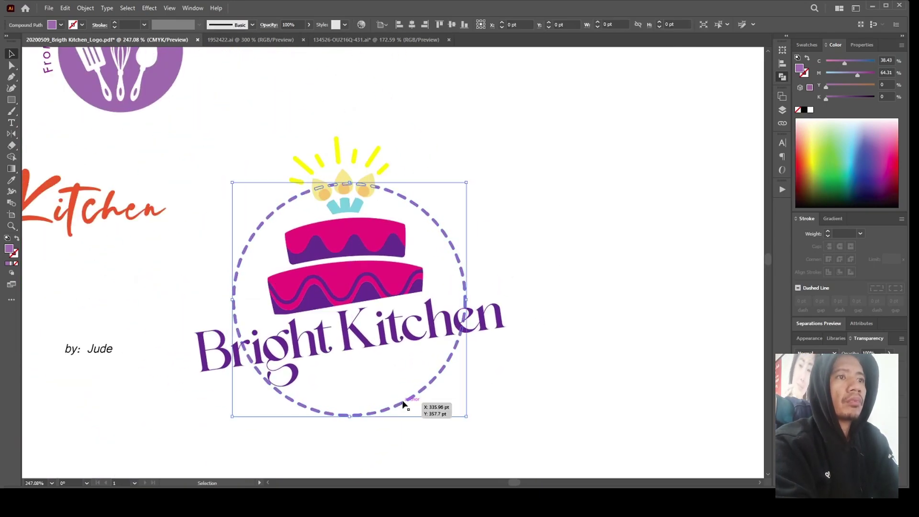
pyautogui.click(455, 444)
pyautogui.click(405, 404)
pyautogui.press('Delete')
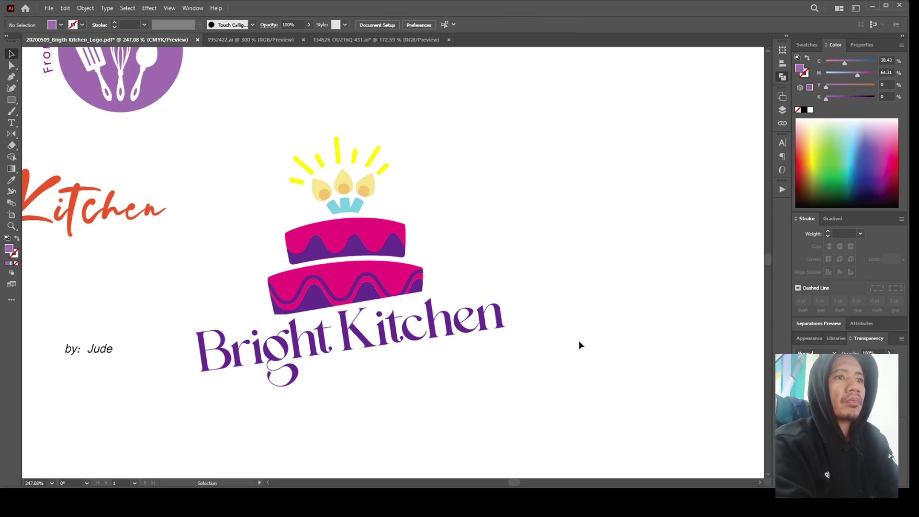
# Draw an unfilled purple-outlined circle about 204 pt across around the cake, and shift the wordmark about 5 pt right.
pyautogui.moveTo(225, 180); pyautogui.dragTo(498, 437)
pyautogui.hotkey('shift', 'x')
pyautogui.press('v')
pyautogui.moveTo(476, 382)
pyautogui.mouseDown()
pyautogui.moveTo(455, 382)
pyautogui.moveTo(479, 381)
pyautogui.moveTo(474, 374)
pyautogui.mouseUp()
pyautogui.moveTo(498, 324); pyautogui.dragTo(504, 326)
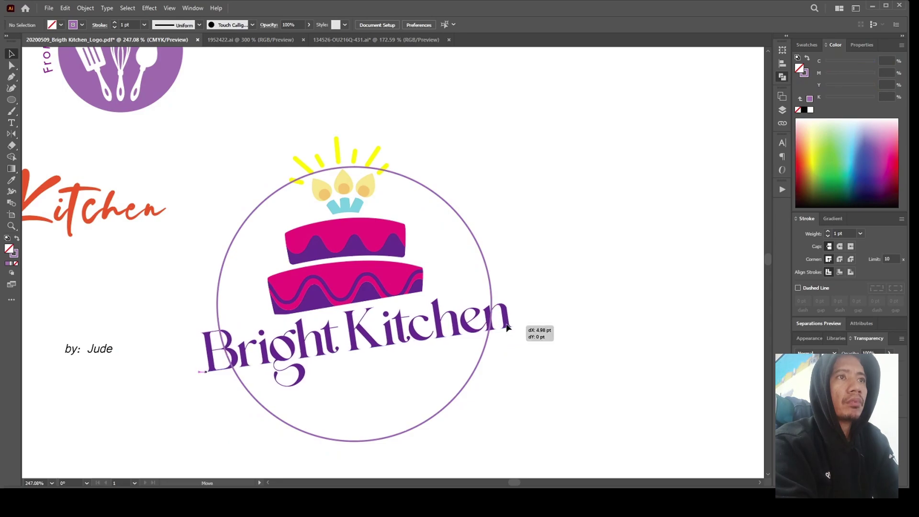
# Set the circle's stroke weight to 3 pt.
pyautogui.click(571, 304)
pyautogui.click(487, 269)
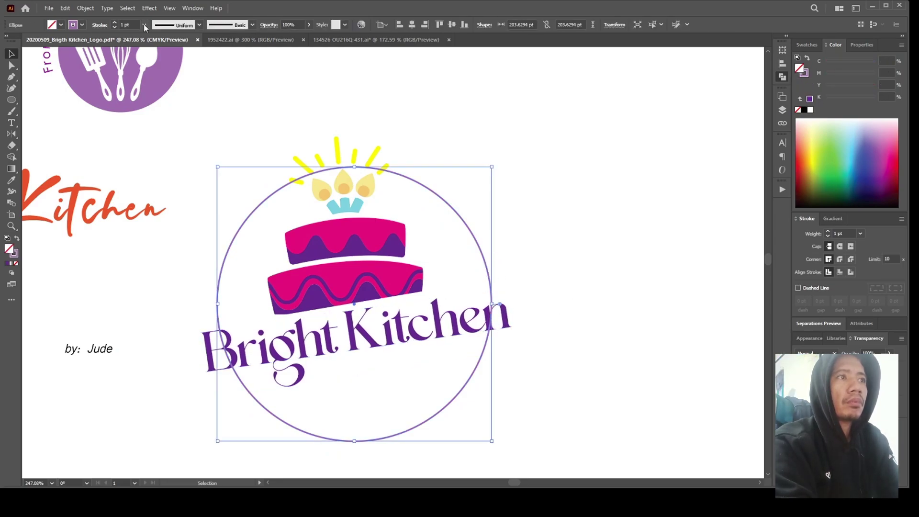
pyautogui.click(144, 24)
pyautogui.click(161, 89)
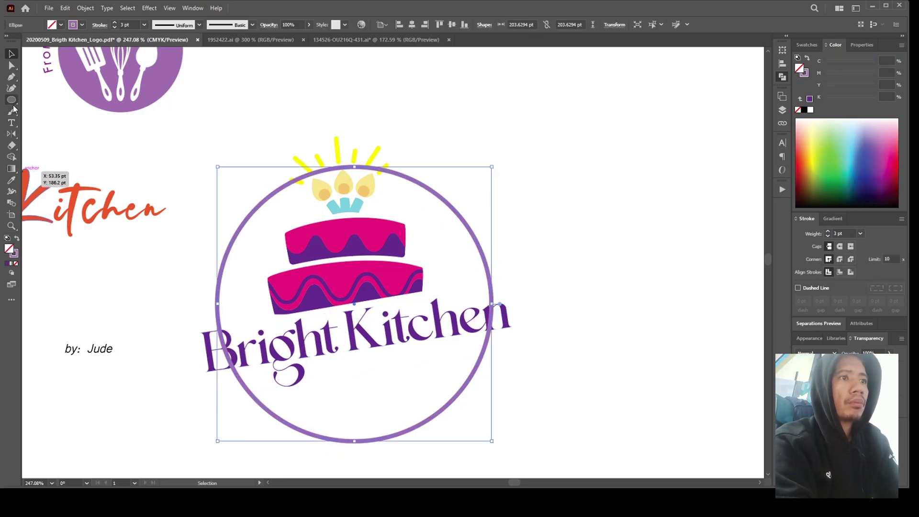
# Cut away the circle's portions behind the wordmark and candles, leaving an arc on each side of the cake.
pyautogui.scroll(2, 394, 167)
pyautogui.click(402, 174)
pyautogui.scroll(-2, 483, 331)
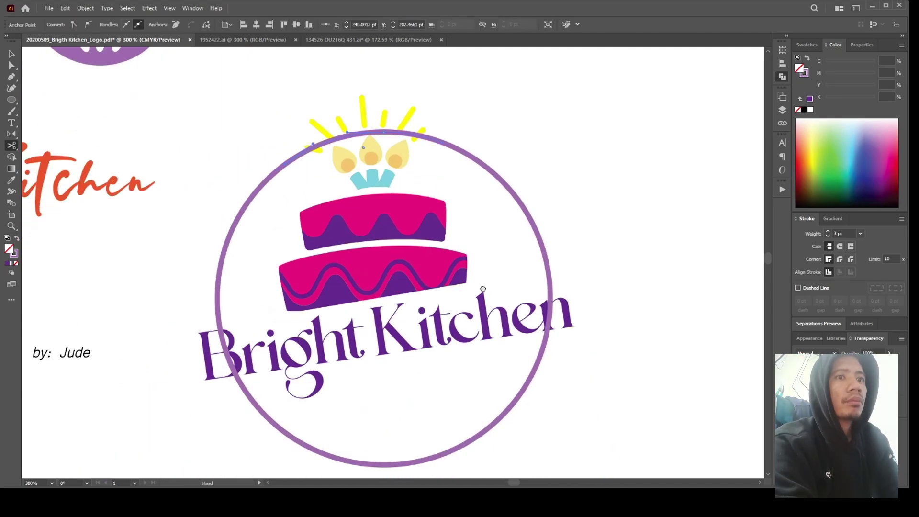
pyautogui.click(535, 343)
pyautogui.press('Delete')
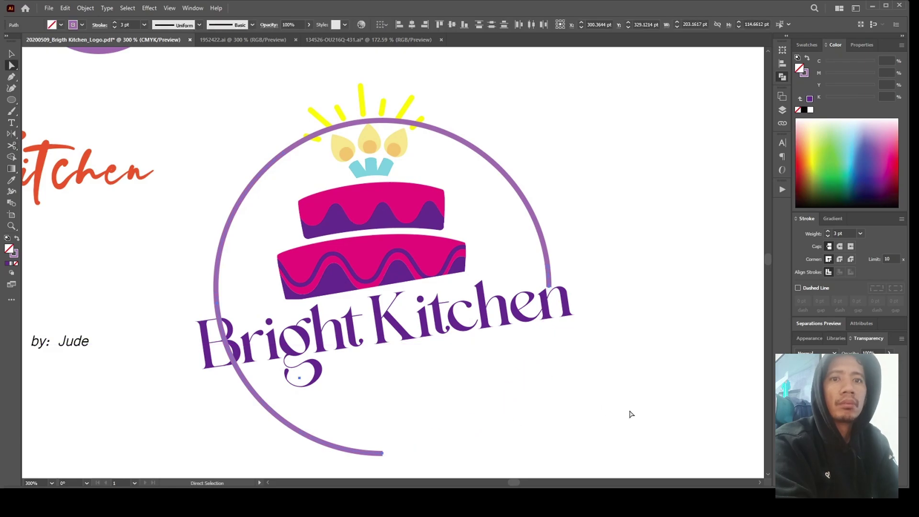
pyautogui.press('a')
pyautogui.click(465, 427)
pyautogui.press('Delete')
pyautogui.press('Delete')
pyautogui.click(416, 123)
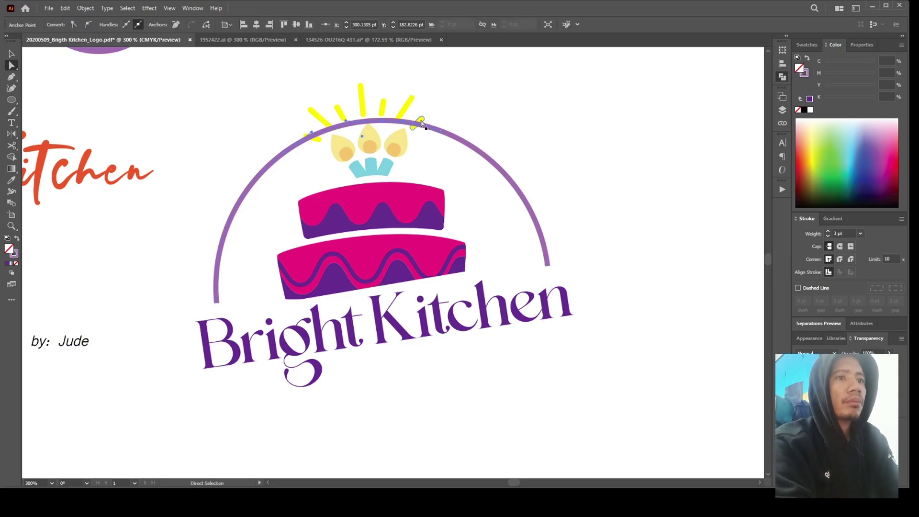
pyautogui.press('Delete')
# Set the two side arcs' stroke weight to 5 pt, and delete both arcs.
pyautogui.scroll(-1, 670, 309)
pyautogui.press('v')
pyautogui.doubleClick(559, 217)
pyautogui.press('Escape')
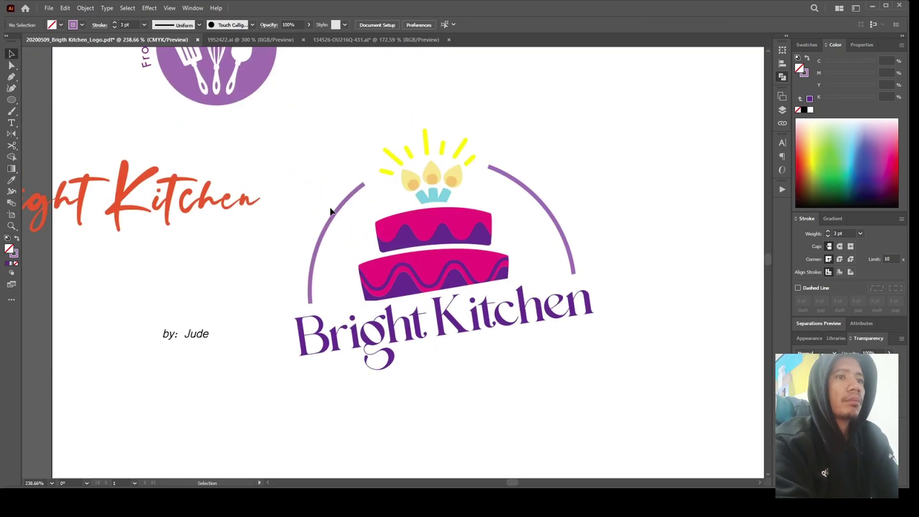
pyautogui.keyDown('shift'); pyautogui.click(329, 207); pyautogui.keyUp('shift')
pyautogui.press('Delete')
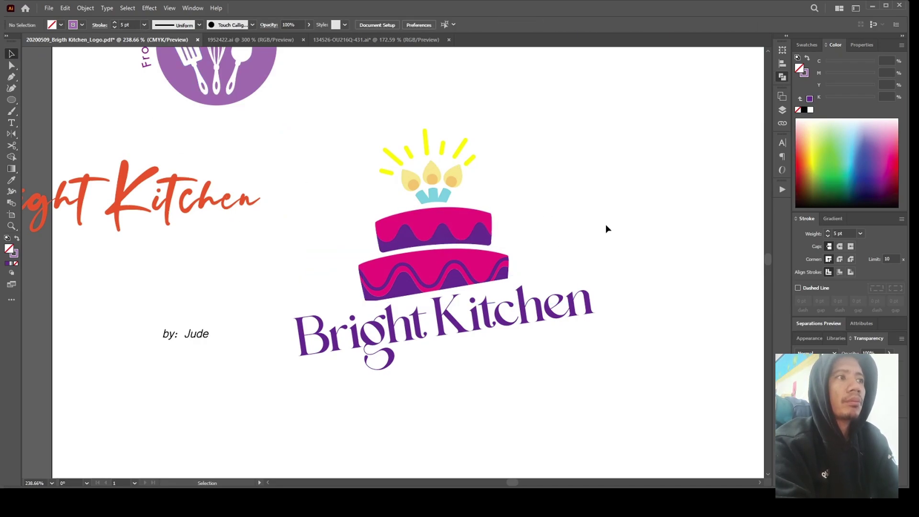
# Try to trim the bottom tier's lower edge with the white rounded rectangle that masks it.
pyautogui.moveTo(514, 286); pyautogui.dragTo(502, 295)
pyautogui.click(590, 242)
pyautogui.press('a')
pyautogui.keyDown('alt'); pyautogui.scroll(4, 519, 375); pyautogui.keyUp('alt')
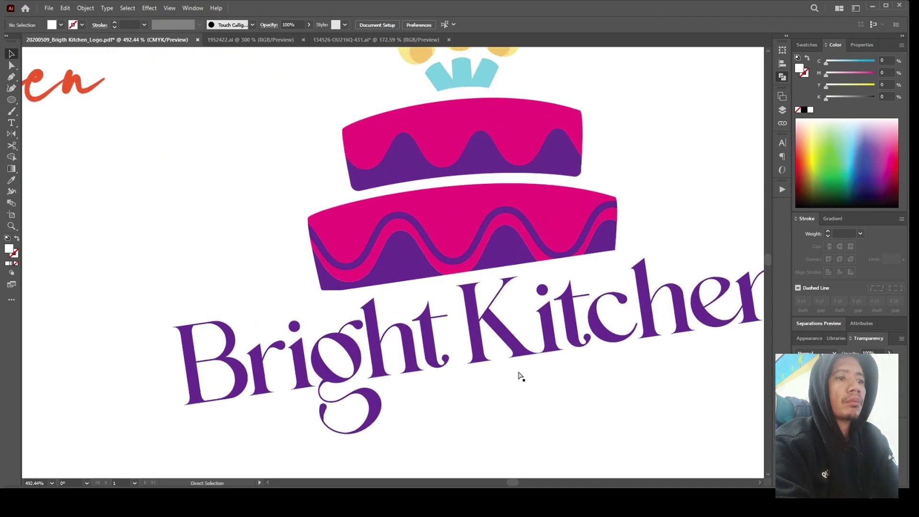
pyautogui.click(638, 243)
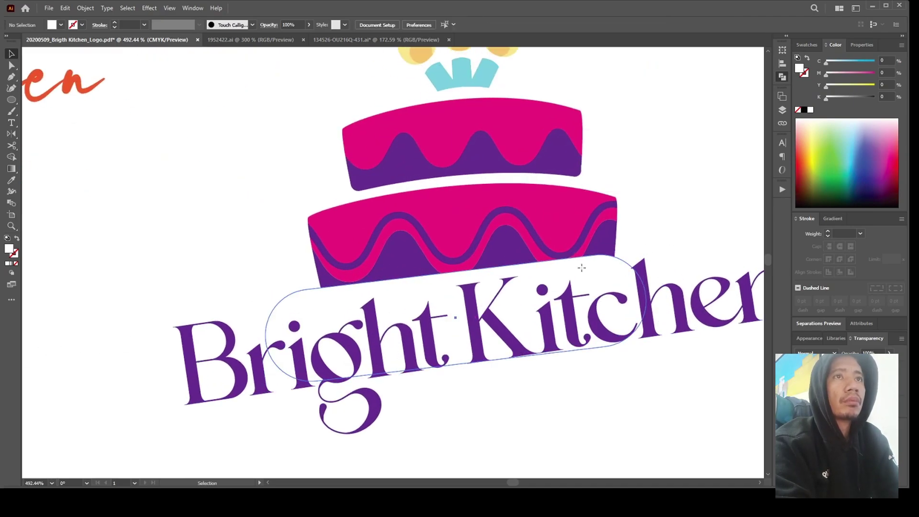
pyautogui.click(605, 248)
pyautogui.click(708, 202)
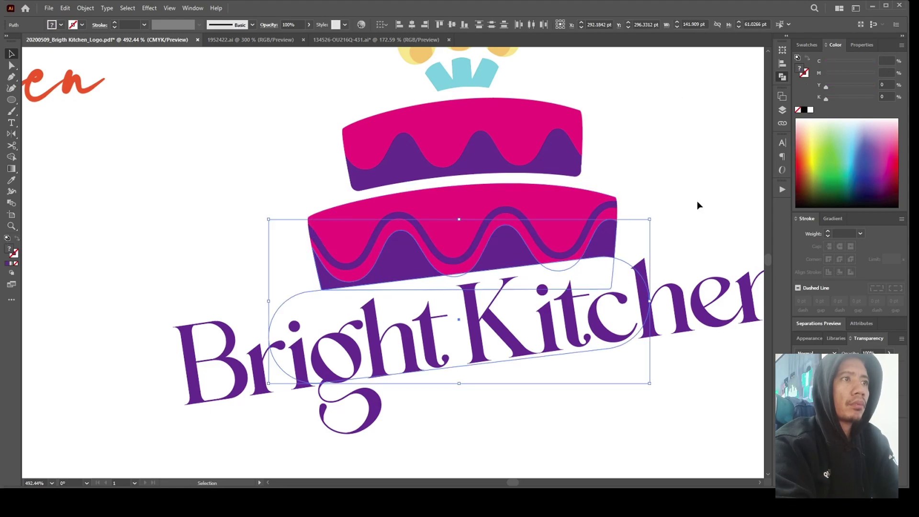
pyautogui.click(581, 261)
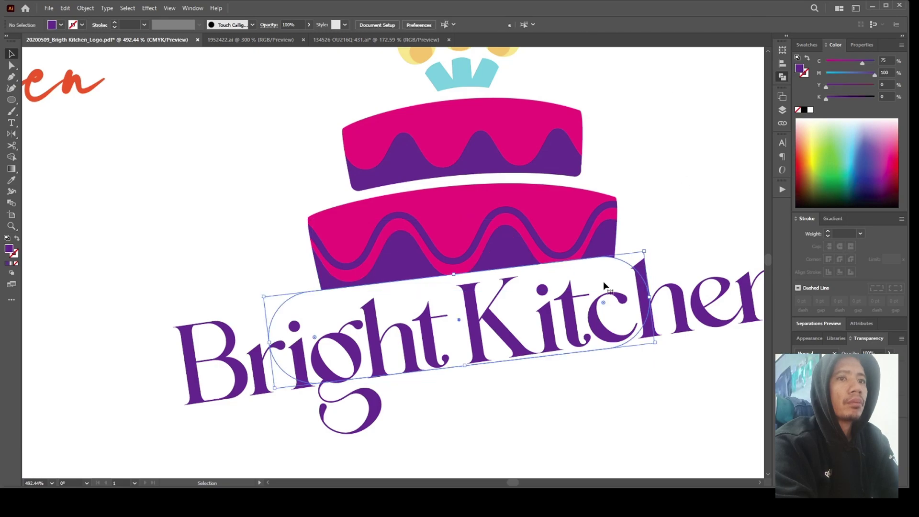
pyautogui.click(687, 192)
pyautogui.hotkey('ctrl', 'z')
pyautogui.hotkey('ctrl', 'z')
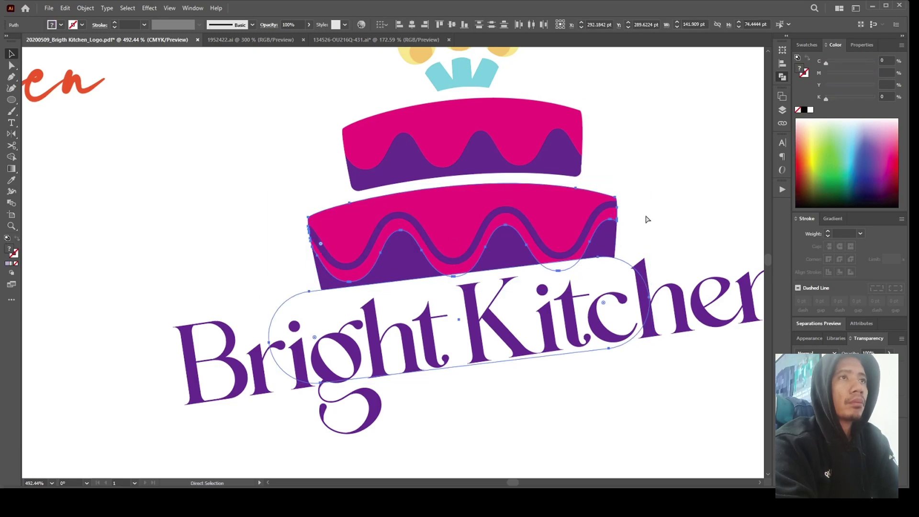
# Try moving the white rounded rectangle off the bottom tier's base, and restore its position.
pyautogui.moveTo(608, 277); pyautogui.dragTo(658, 379)
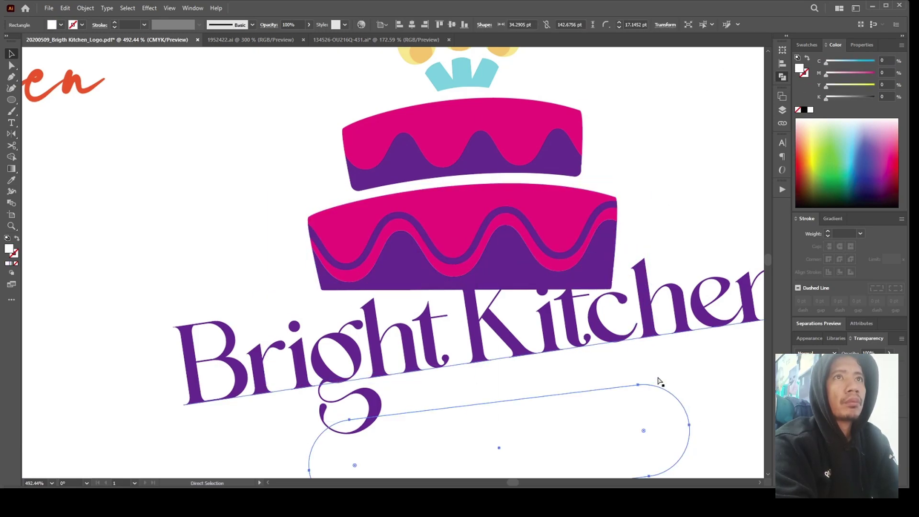
pyautogui.click(590, 270)
pyautogui.click(592, 275)
pyautogui.click(671, 187)
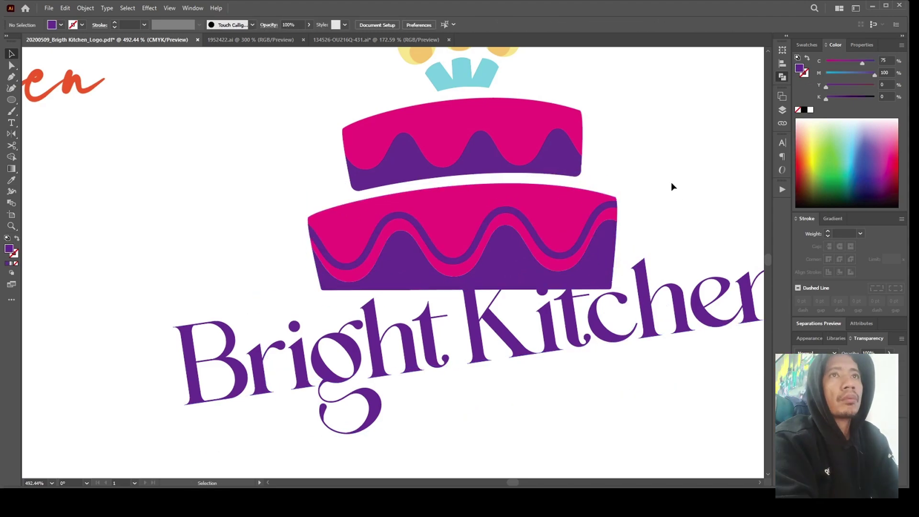
pyautogui.moveTo(622, 275); pyautogui.dragTo(598, 274)
pyautogui.hotkey('ctrl', 'z')
pyautogui.hotkey('ctrl', 'z')
pyautogui.click(594, 270)
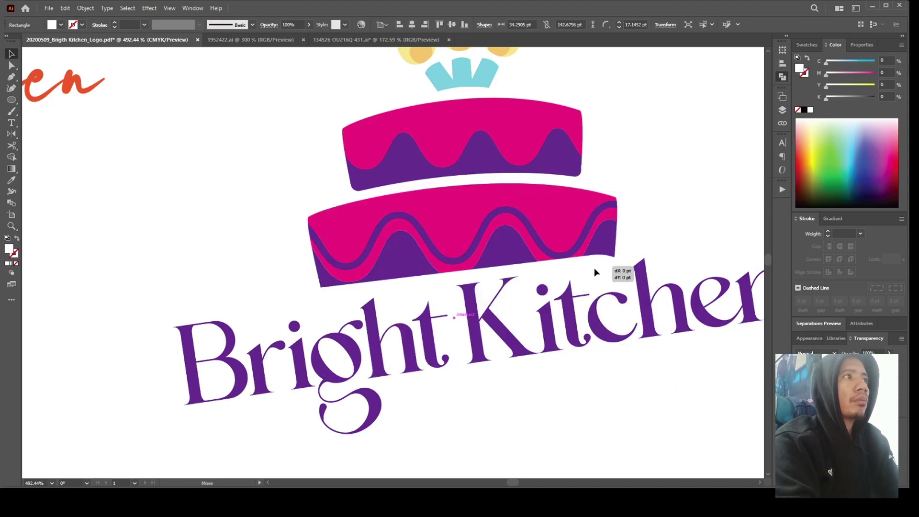
# Trim the bottom tier's purple base along the slanted edge of the white rounded rectangle.
pyautogui.moveTo(611, 358); pyautogui.dragTo(519, 382)
pyautogui.moveTo(507, 291); pyautogui.dragTo(455, 305)
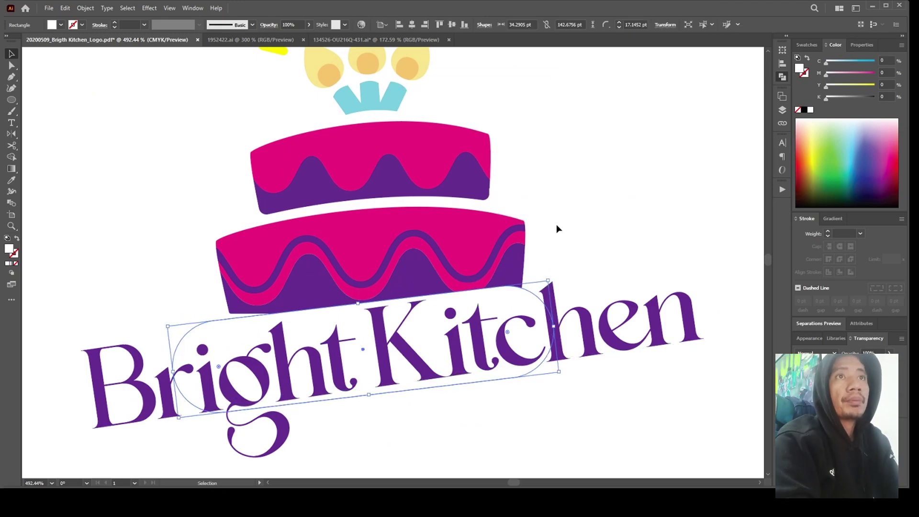
pyautogui.moveTo(526, 278); pyautogui.dragTo(607, 182)
pyautogui.hotkey('ctrl', 'z')
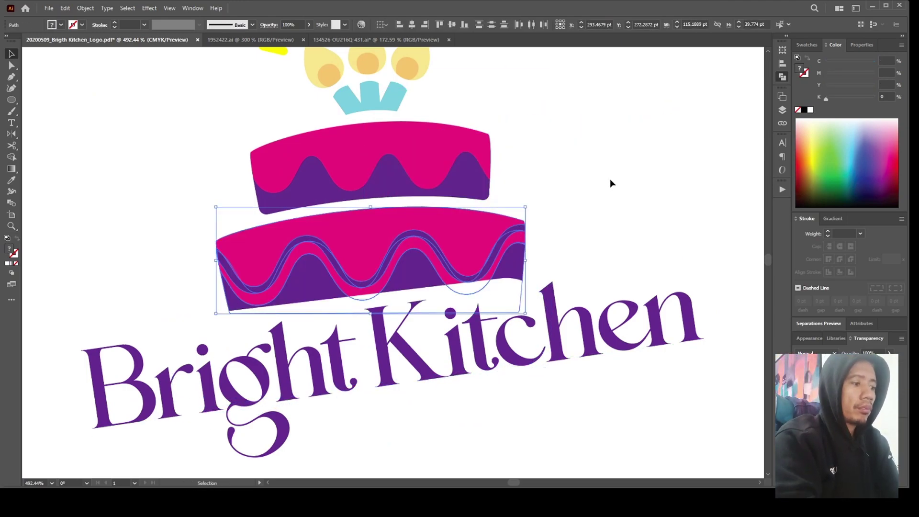
# Try pulling the bottom tier's magenta layer and wavy band away from the base, and undo the moves.
pyautogui.click(527, 238)
pyautogui.moveTo(526, 234); pyautogui.dragTo(512, 178)
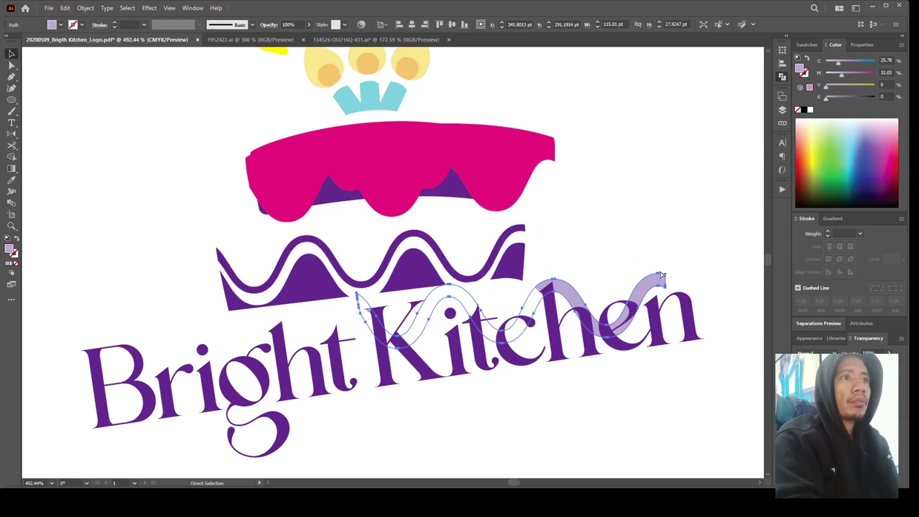
pyautogui.hotkey('ctrl', 'z')
pyautogui.click(484, 235)
pyautogui.moveTo(520, 217); pyautogui.dragTo(615, 268)
pyautogui.hotkey('ctrl', 'z')
# Trim the bottom tier's magenta icing along the slanted edge of the white rounded rectangle.
pyautogui.click(508, 297)
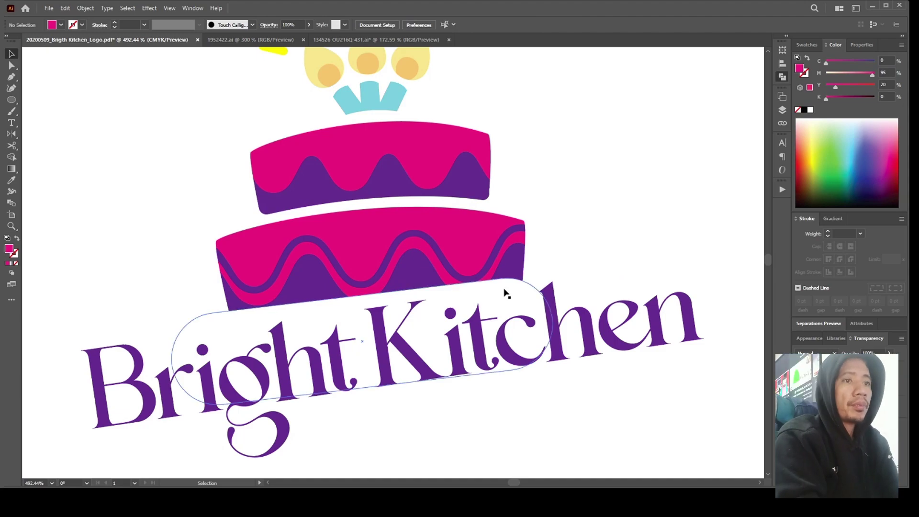
pyautogui.hotkey('ctrl', 'z')
pyautogui.click(503, 288)
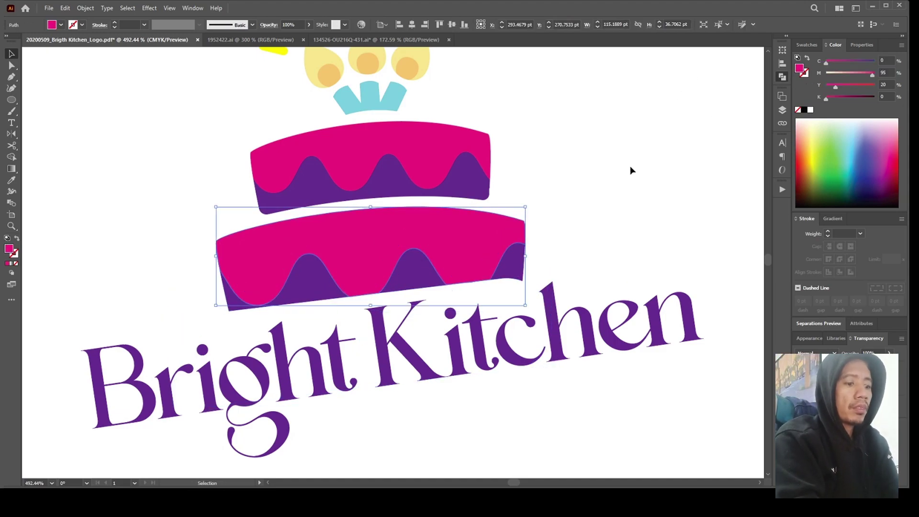
pyautogui.hotkey('ctrl', 'shift', 'z')
# Scale the tilted wordmark down slightly and keep it centered beneath the cake.
pyautogui.scroll(-2, 431, 263)
pyautogui.hscroll(-4, 431, 262)
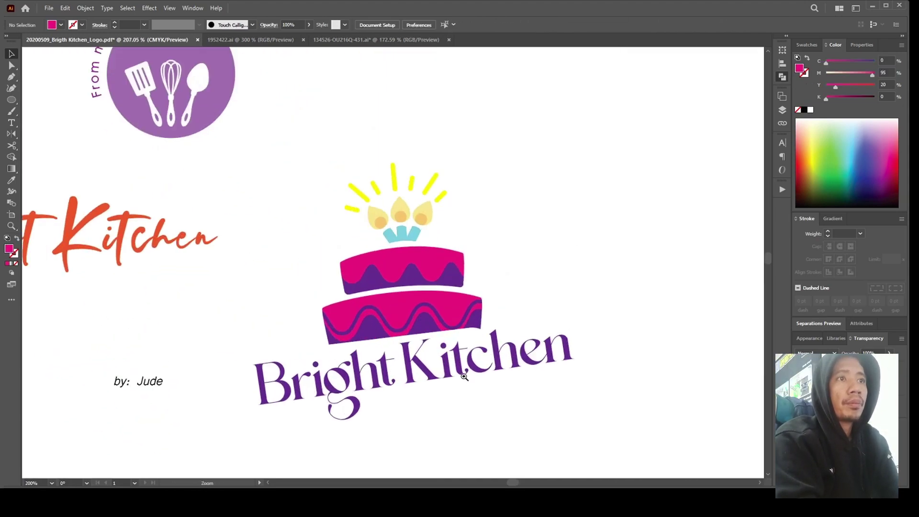
pyautogui.press('v')
pyautogui.click(416, 364)
pyautogui.moveTo(624, 335); pyautogui.dragTo(615, 305)
pyautogui.click(599, 275)
pyautogui.scroll(-2, 407, 310)
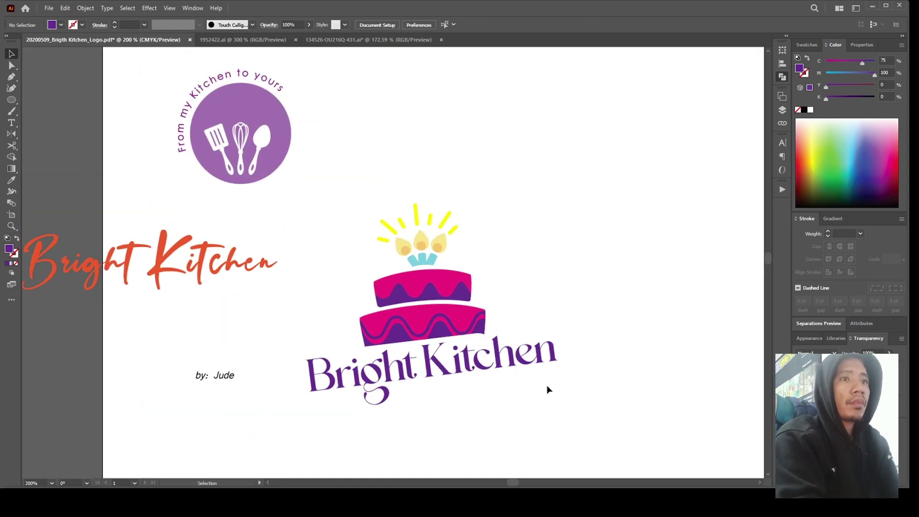
pyautogui.click(550, 354)
pyautogui.moveTo(558, 349); pyautogui.dragTo(555, 325)
pyautogui.click(570, 303)
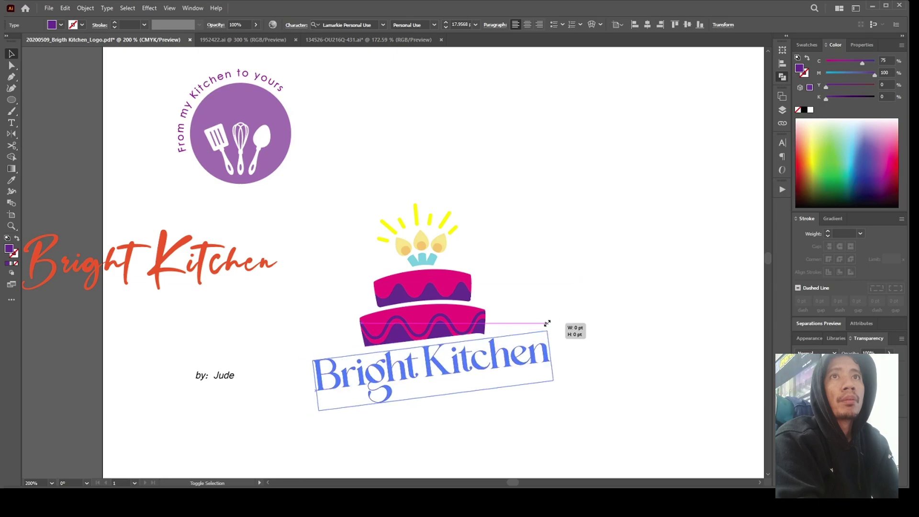
pyautogui.click(565, 271)
pyautogui.hscroll(-2, 564, 271)
pyautogui.scroll(-2, 582, 389)
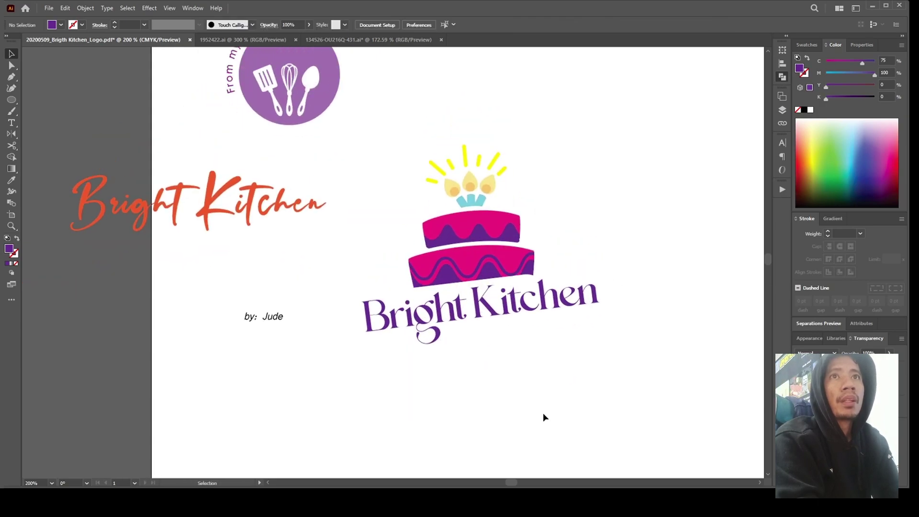
# Add the black Montserrat tagline "Unique Creation in every occasion" below the wordmark.
pyautogui.scroll(-2, 531, 409)
pyautogui.click(514, 383)
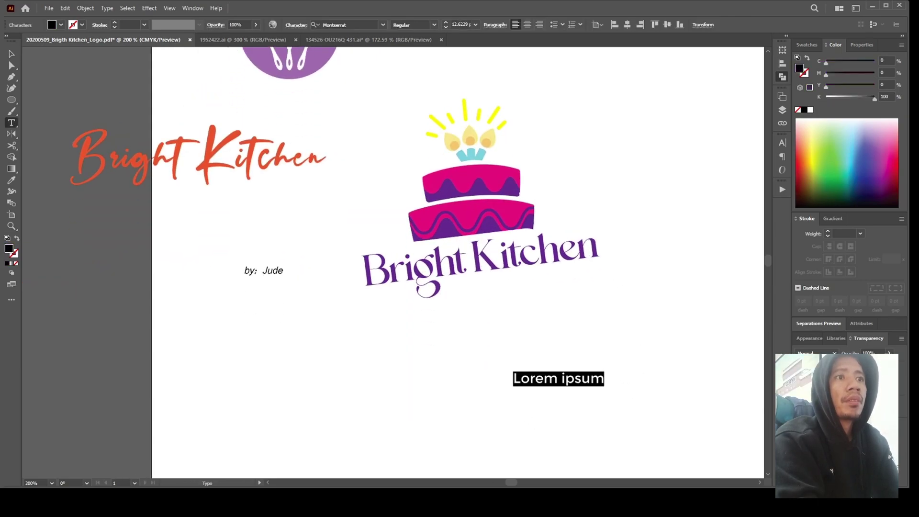
pyautogui.press('Escape')
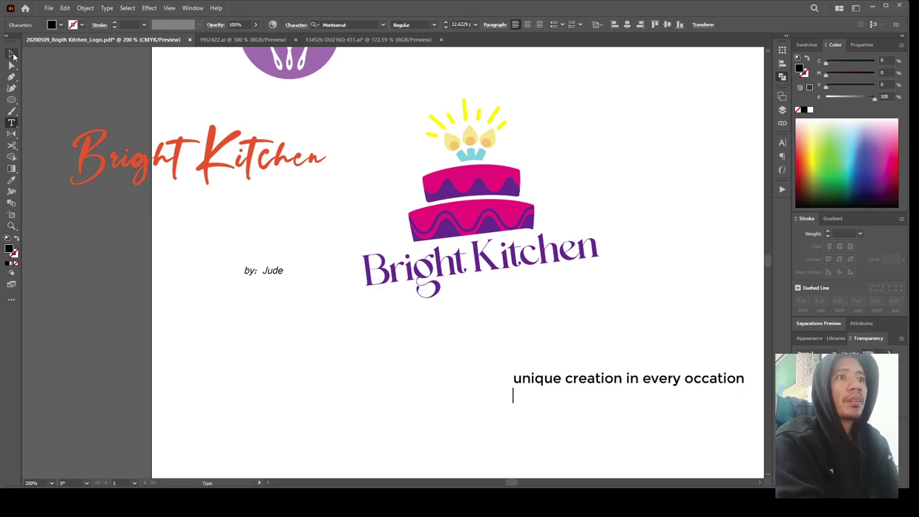
pyautogui.hotkey('ctrl', 'shift', 'c')
pyautogui.moveTo(411, 379); pyautogui.dragTo(399, 379)
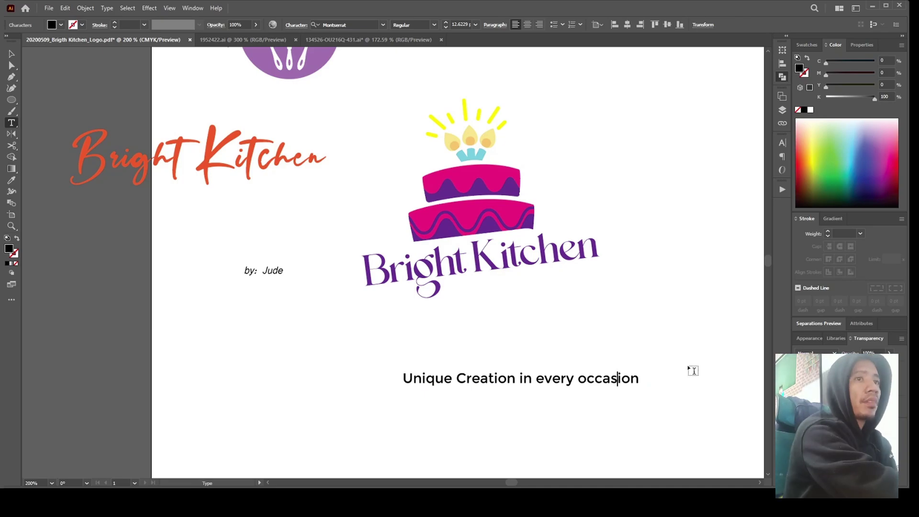
pyautogui.press('BackSpace')
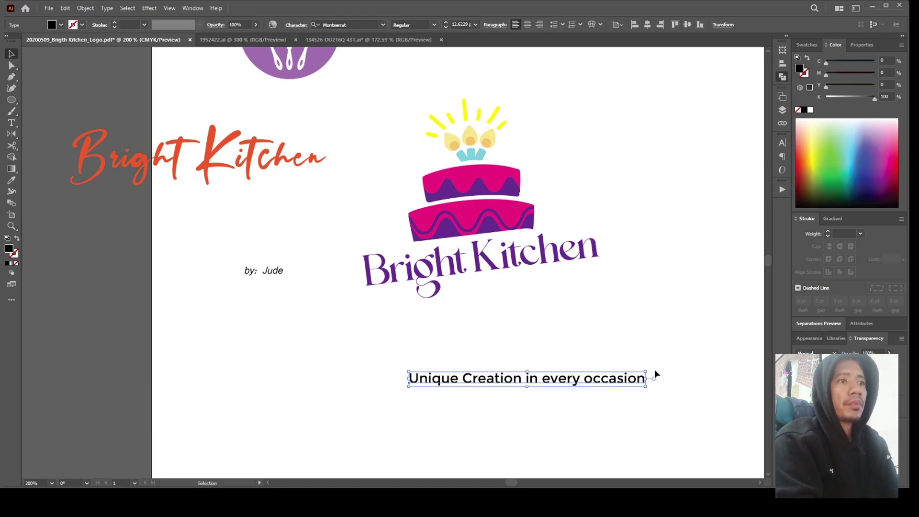
# Scale and tilt the tagline to fit beneath the wordmark, beside the descender of the g, and capitalize "Occasion".
pyautogui.moveTo(656, 376); pyautogui.dragTo(495, 282)
pyautogui.scroll(2, 666, 259)
pyautogui.doubleClick(648, 274)
pyautogui.click(12, 53)
pyautogui.click(654, 343)
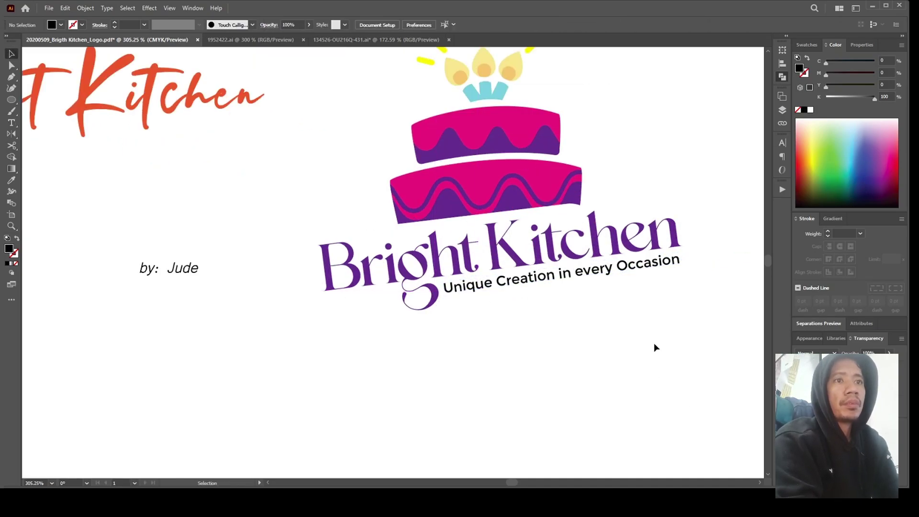
# Recolor the tagline with the magenta sampled from the cake's top tier.
pyautogui.scroll(1, 654, 342)
pyautogui.click(632, 309)
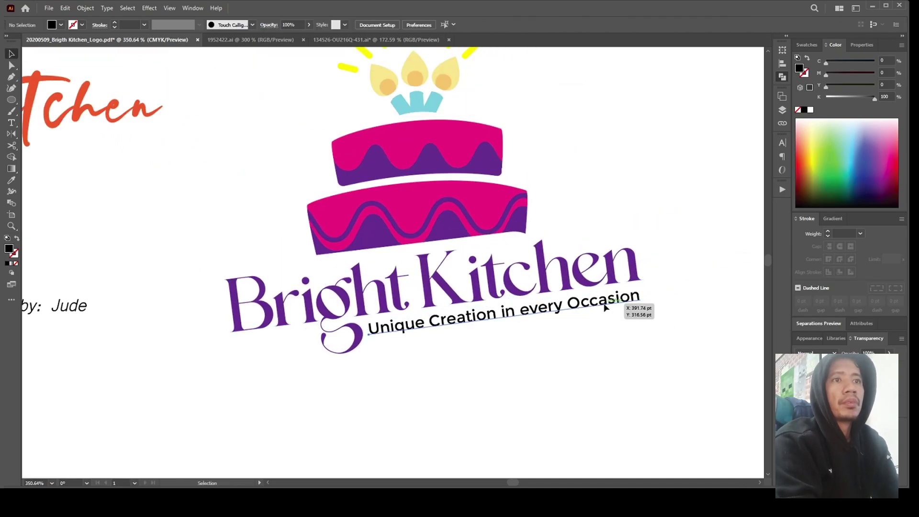
pyautogui.press('i')
pyautogui.click(476, 137)
pyautogui.hotkey('ctrl', 'shift', 'a')
pyautogui.moveTo(566, 352); pyautogui.dragTo(606, 375)
pyautogui.scroll(-3, 551, 391)
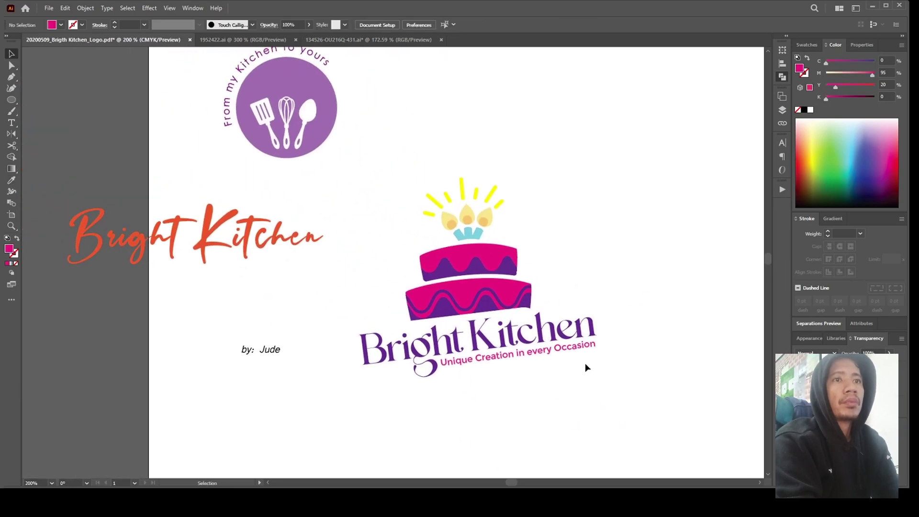
# Fine-tune the tagline's tilt so it runs parallel to the wordmark's baseline.
pyautogui.scroll(5, 540, 345)
pyautogui.scroll(-1, 526, 397)
pyautogui.click(509, 390)
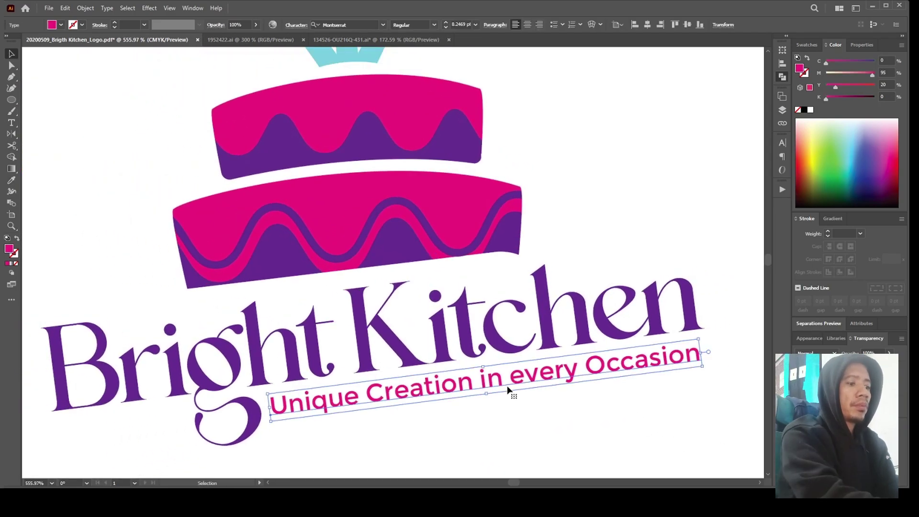
pyautogui.moveTo(703, 360); pyautogui.dragTo(704, 363)
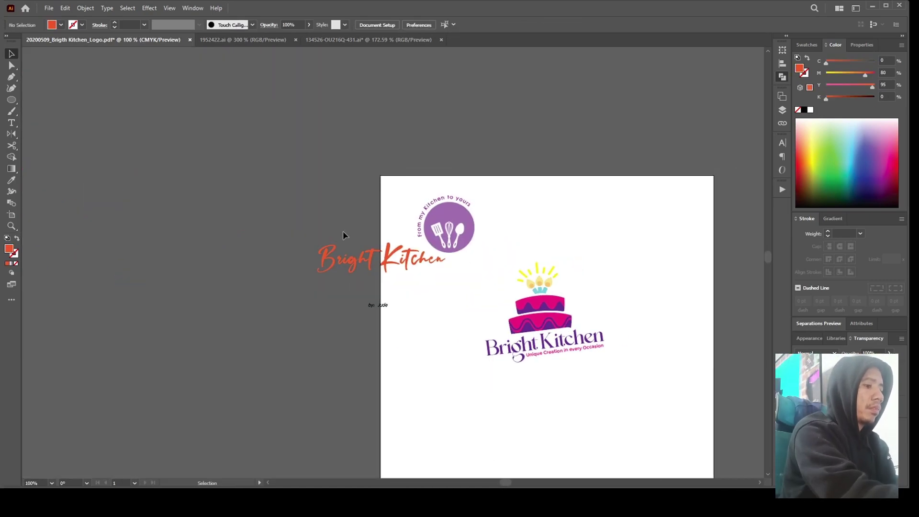
# Remove the old orange script wordmark, circular utensil badge and byline, and move the cake logo toward the artboard's upper-left area.
pyautogui.hotkey('ctrl', 'z')
pyautogui.scroll(3, 620, 318)
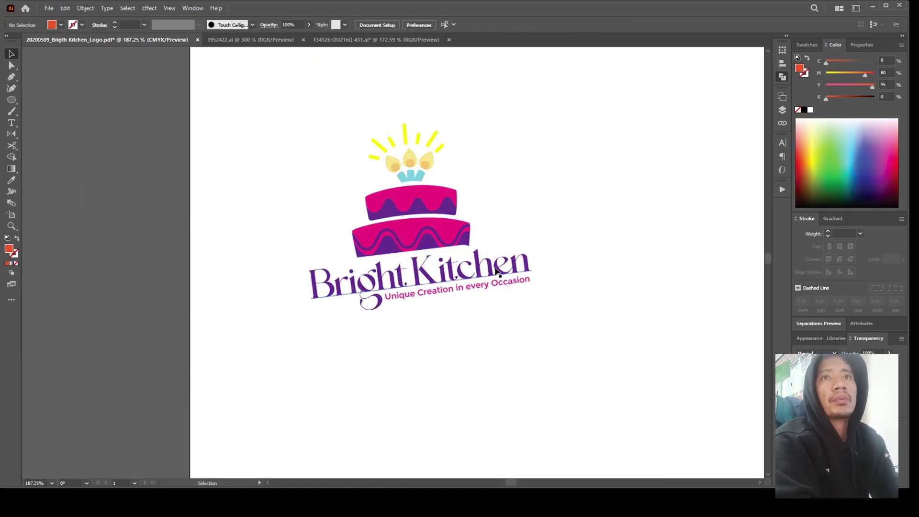
pyautogui.click(497, 272)
pyautogui.click(581, 301)
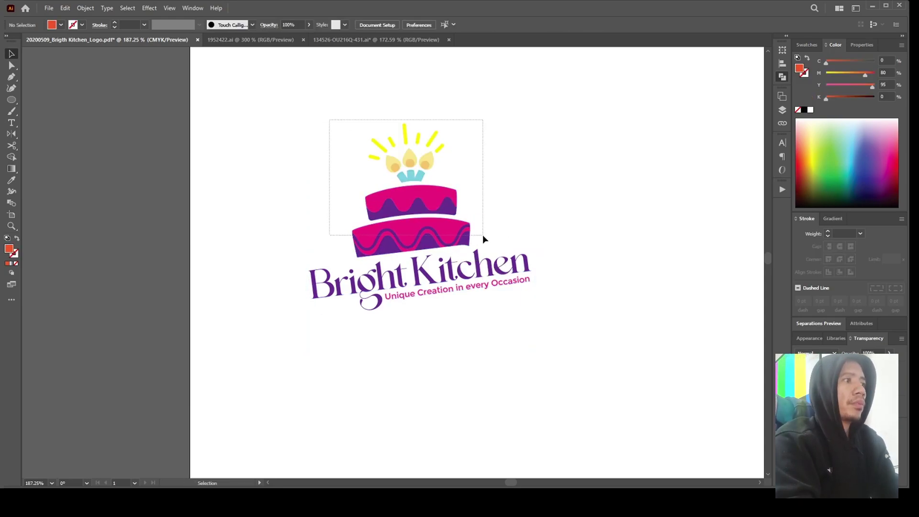
# Group the cake tiers, candles, flames and yellow rays into one object.
pyautogui.moveTo(482, 235); pyautogui.dragTo(485, 236)
pyautogui.click(373, 135)
pyautogui.moveTo(331, 116); pyautogui.dragTo(499, 242)
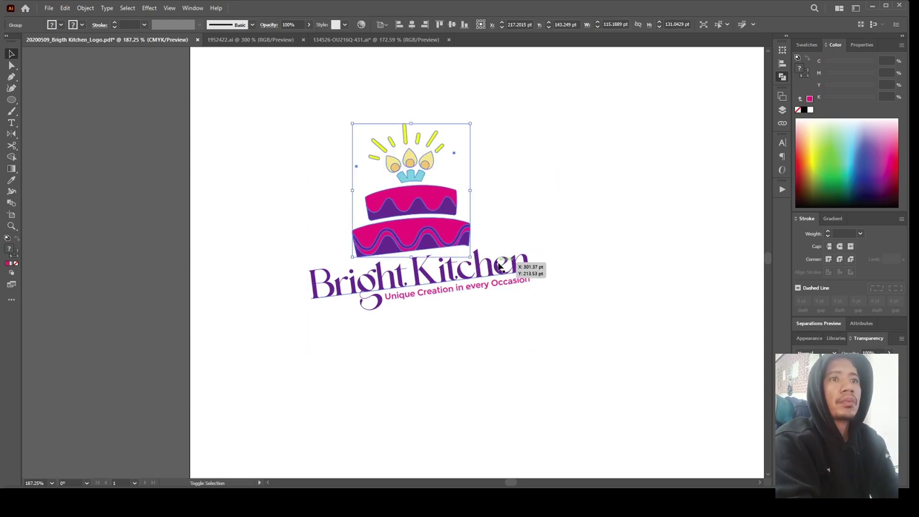
pyautogui.click(632, 264)
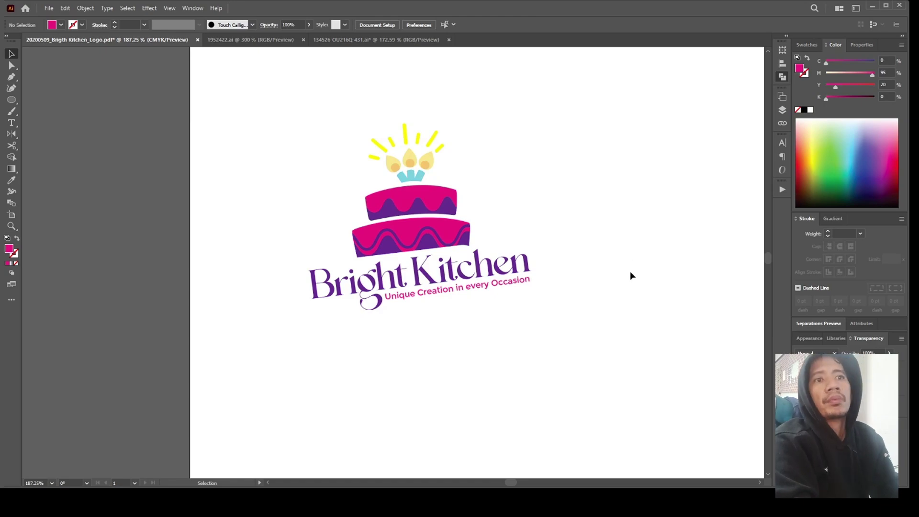
# Draw an unfilled magenta guide rectangle around the logo and narrow it to about 225 by 288 pt to fit the wordmark's width.
pyautogui.press('m')
pyautogui.moveTo(289, 100); pyautogui.dragTo(542, 395)
pyautogui.hotkey('shift', 'x')
pyautogui.press('v')
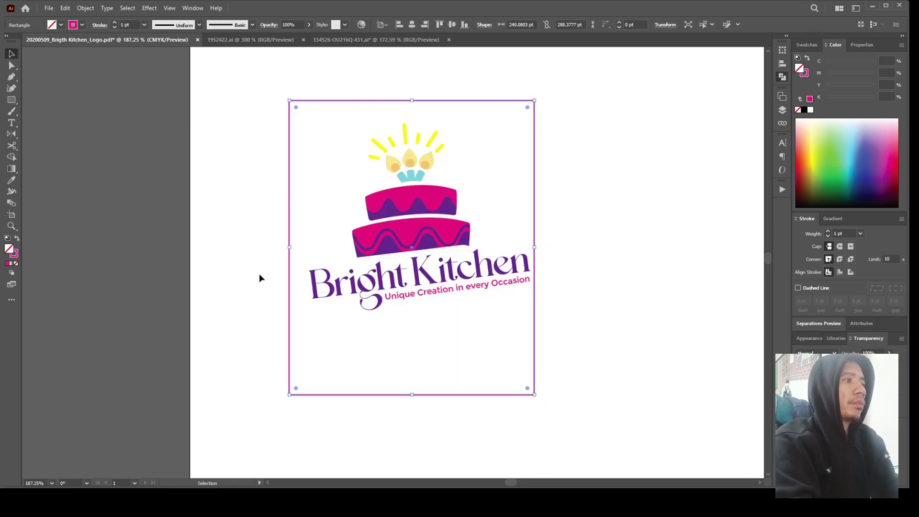
pyautogui.moveTo(289, 247); pyautogui.dragTo(305, 249)
pyautogui.click(592, 314)
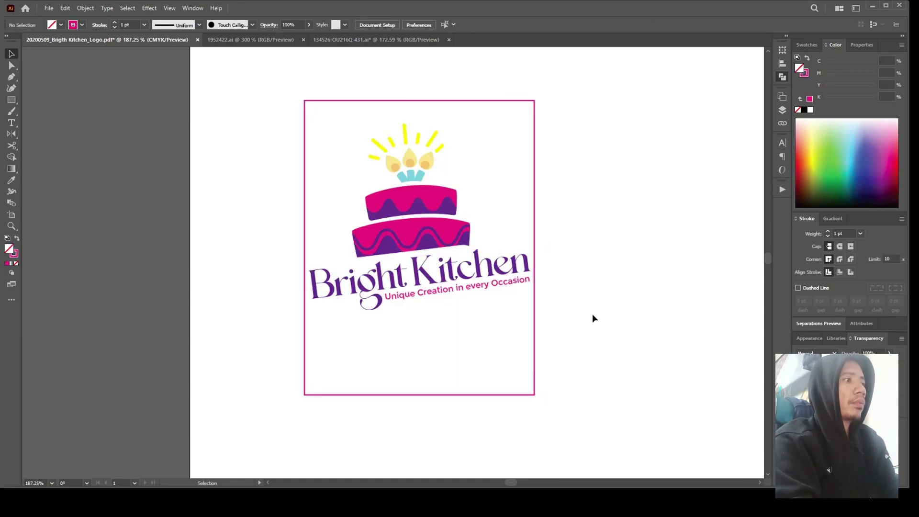
# Center the cake group horizontally within the magenta guide rectangle.
pyautogui.keyDown('shift'); pyautogui.click(535, 221); pyautogui.keyUp('shift')
pyautogui.click(412, 24)
pyautogui.click(619, 289)
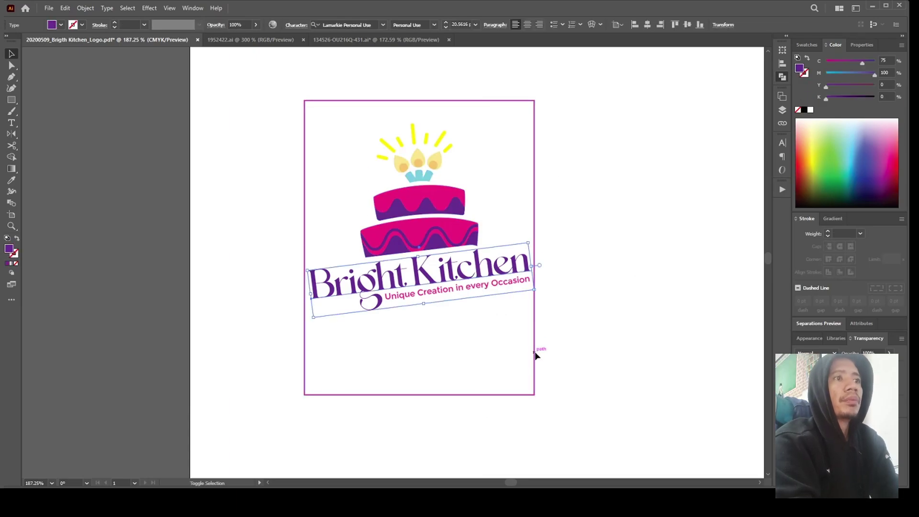
# Move the tagline about 1.3 pt to the left beneath the wordmark.
pyautogui.press('z')
pyautogui.moveTo(470, 291); pyautogui.dragTo(564, 347)
pyautogui.press('v')
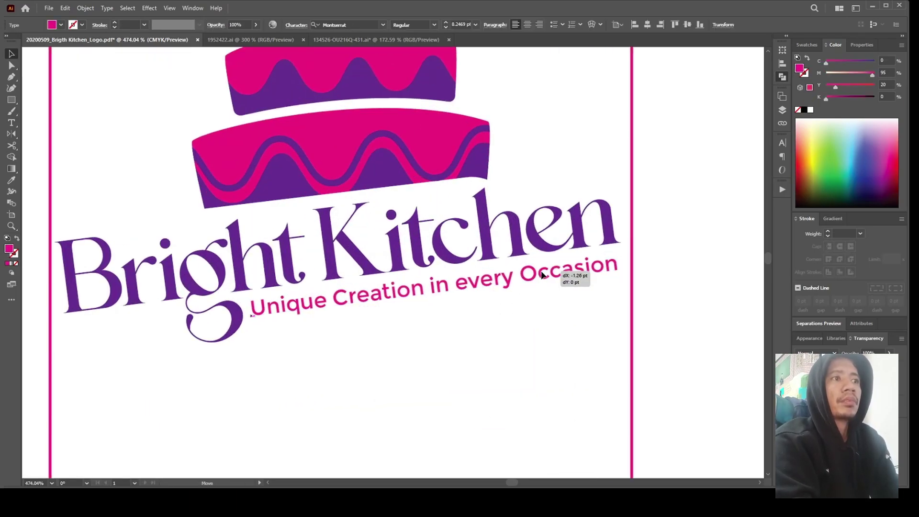
pyautogui.click(545, 275)
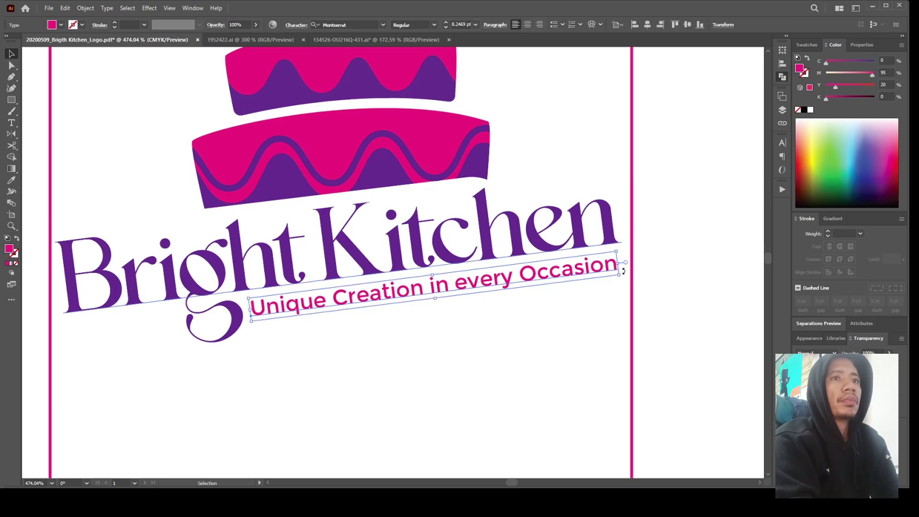
# Delete the magenta guide rectangle and save the logo file.
pyautogui.hotkey('ctrl', '-')
pyautogui.hotkey('ctrl', '-')
pyautogui.click(532, 368)
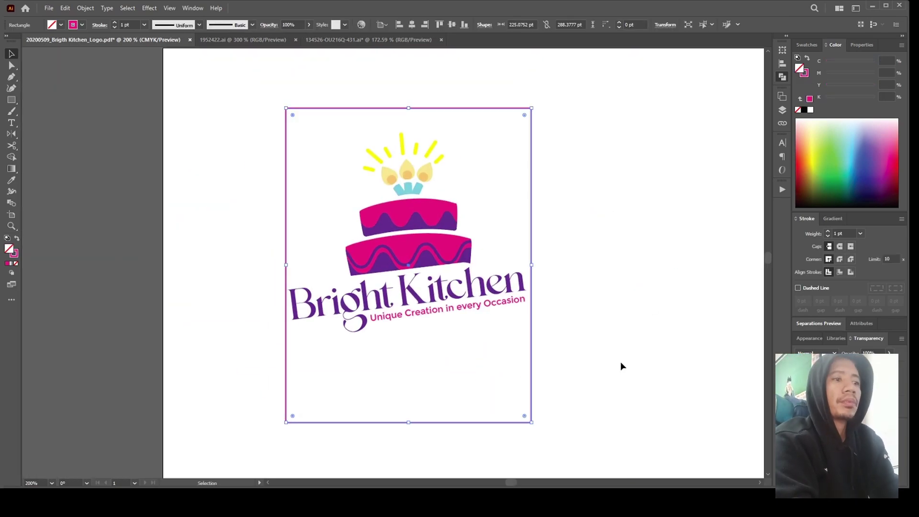
pyautogui.click(620, 361)
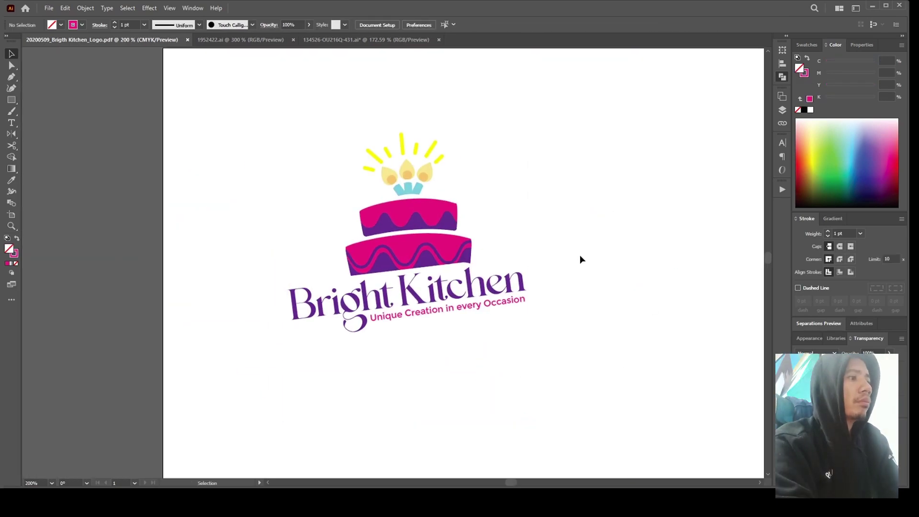
# Isolate the orange inner circle of the right candle flame and recolor it opaque white.
pyautogui.scroll(1, 541, 265)
pyautogui.scroll(3, 464, 232)
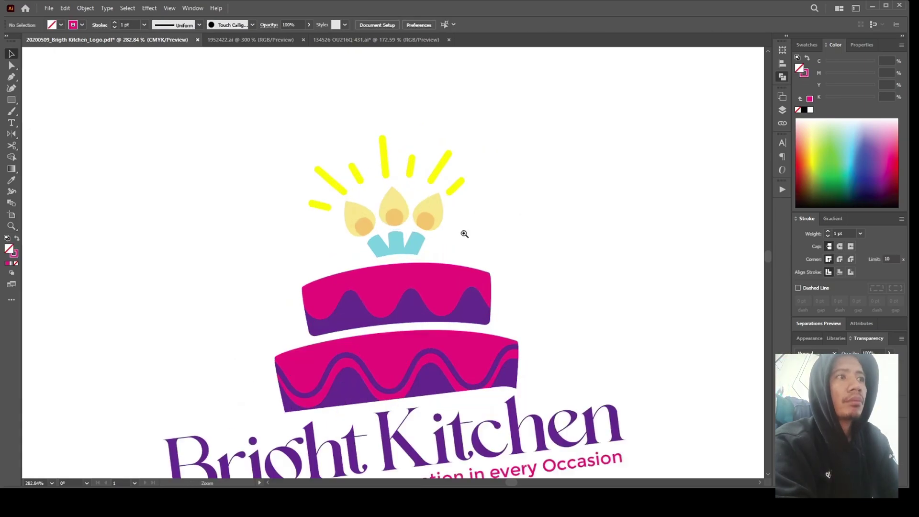
pyautogui.click(464, 242)
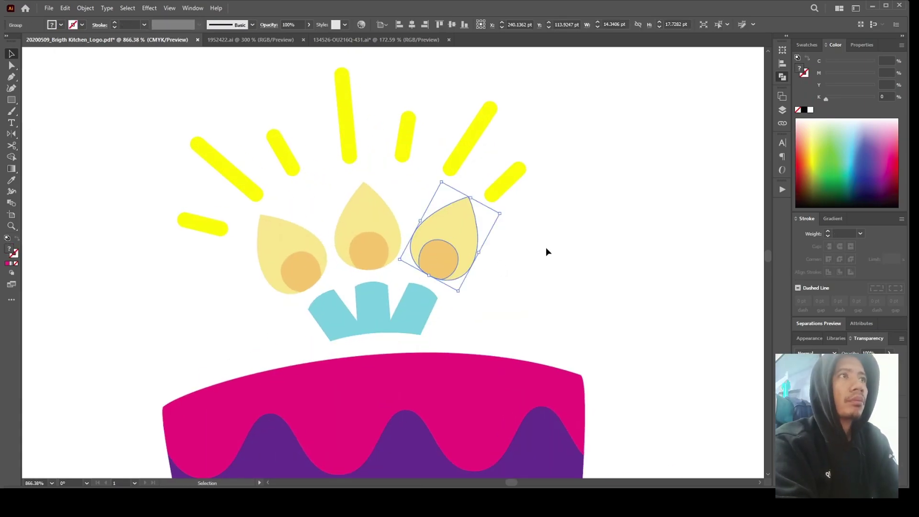
pyautogui.click(588, 307)
pyautogui.click(447, 263)
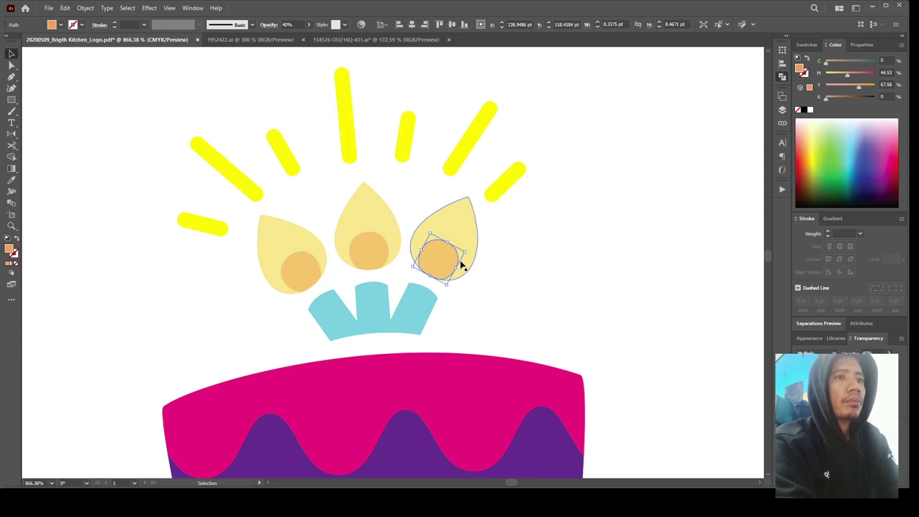
pyautogui.click(456, 261)
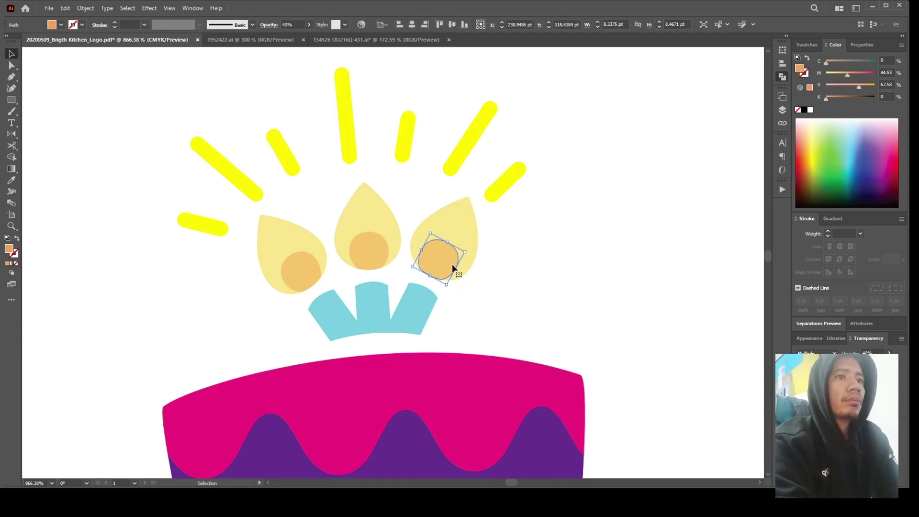
pyautogui.hotkey('ctrl', 'z')
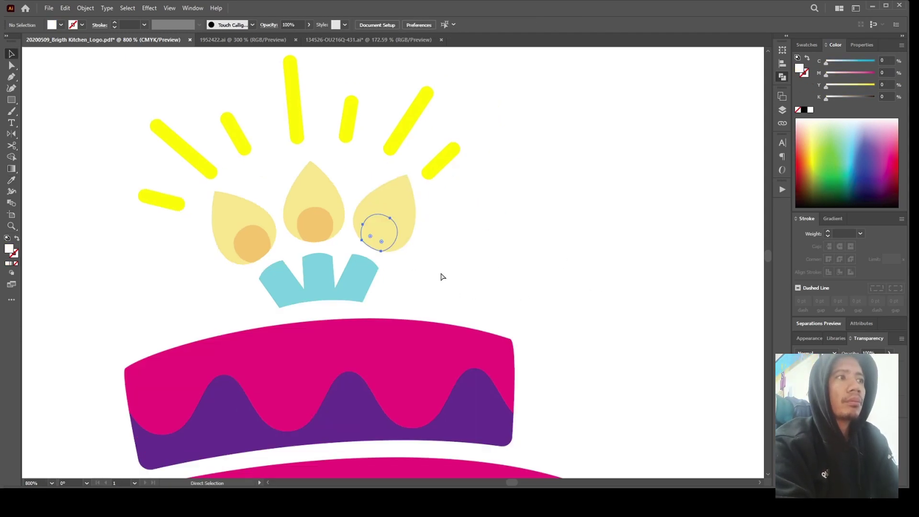
pyautogui.scroll(4, 433, 228)
pyautogui.press('i')
pyautogui.scroll(-5, 412, 271)
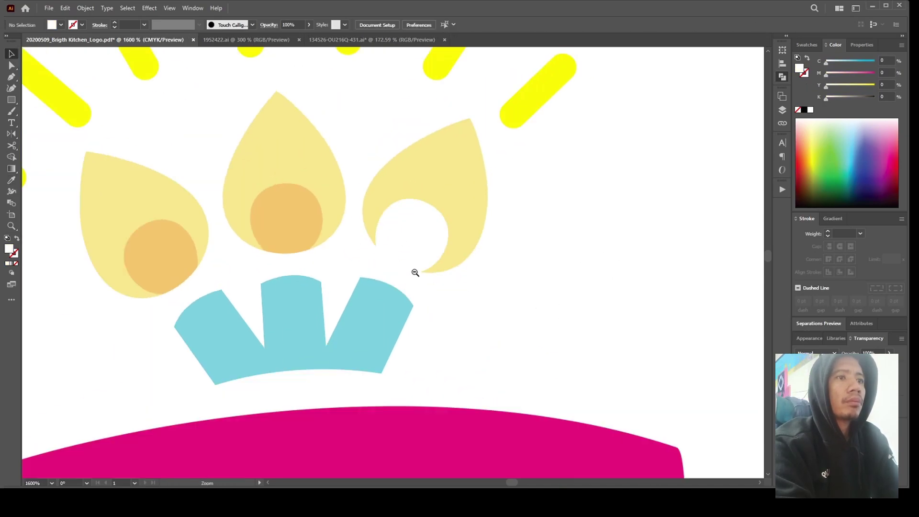
# Subtract the inner circles from the right and middle flames to leave open cutouts.
pyautogui.press('v')
pyautogui.click(361, 271)
pyautogui.scroll(5, 363, 269)
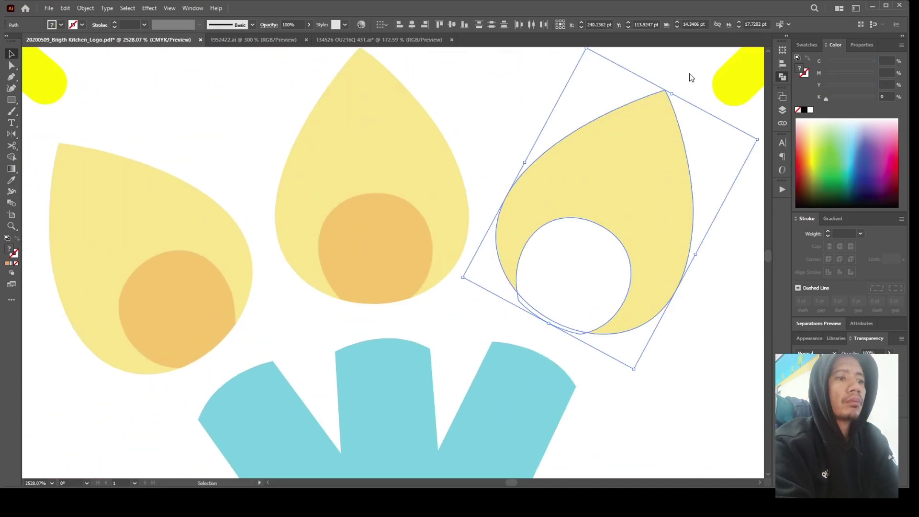
pyautogui.moveTo(481, 117); pyautogui.dragTo(389, 225)
pyautogui.hotkey('ctrl', 'shift', 'F9')
# Reposition the left flame slightly and subtract its inner circle to match the other two flames.
pyautogui.click(194, 320)
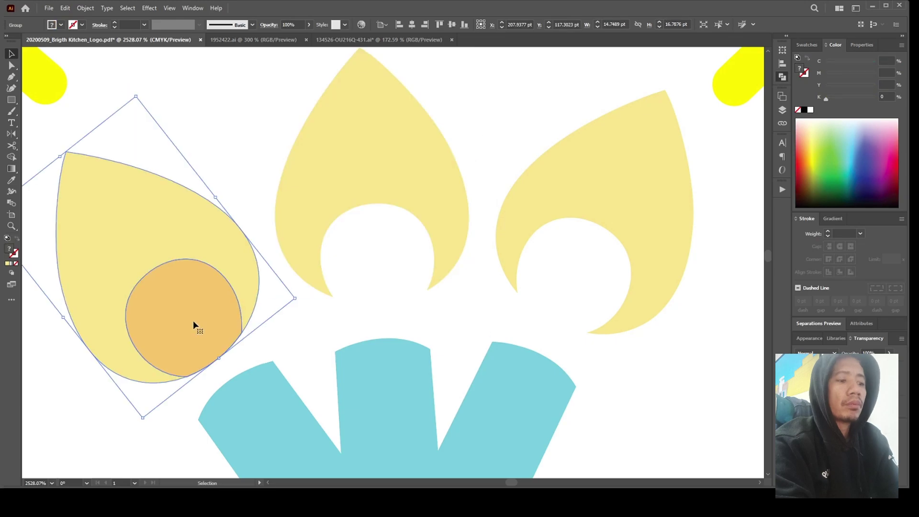
pyautogui.moveTo(194, 324); pyautogui.dragTo(334, 311)
pyautogui.click(318, 299)
pyautogui.keyDown('shift'); pyautogui.click(378, 263); pyautogui.keyUp('shift')
pyautogui.hotkey('ctrl', 'shift', 'F9')
pyautogui.click(517, 328)
# Move the three cutout flames slightly down toward the candles and group them.
pyautogui.scroll(-6, 516, 328)
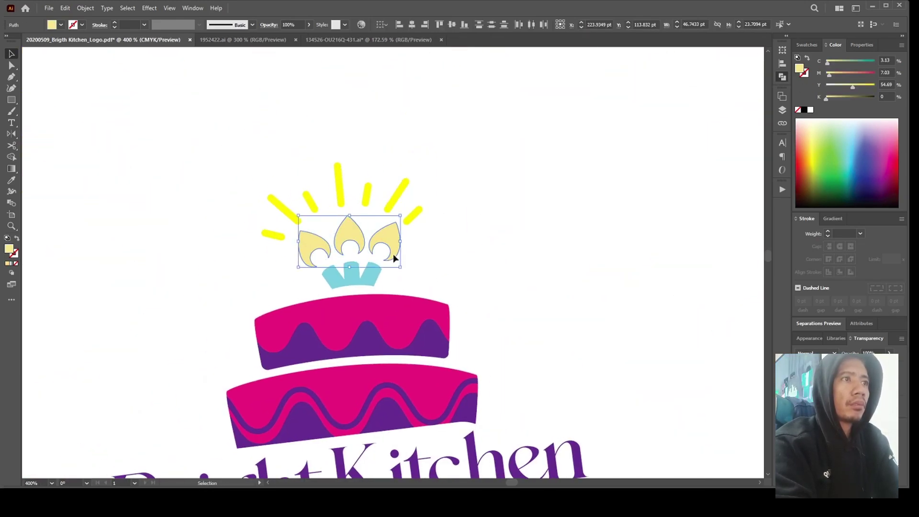
pyautogui.moveTo(390, 261)
pyautogui.mouseDown()
pyautogui.moveTo(431, 235)
pyautogui.moveTo(587, 301)
pyautogui.moveTo(384, 266)
pyautogui.mouseUp()
pyautogui.click(383, 269)
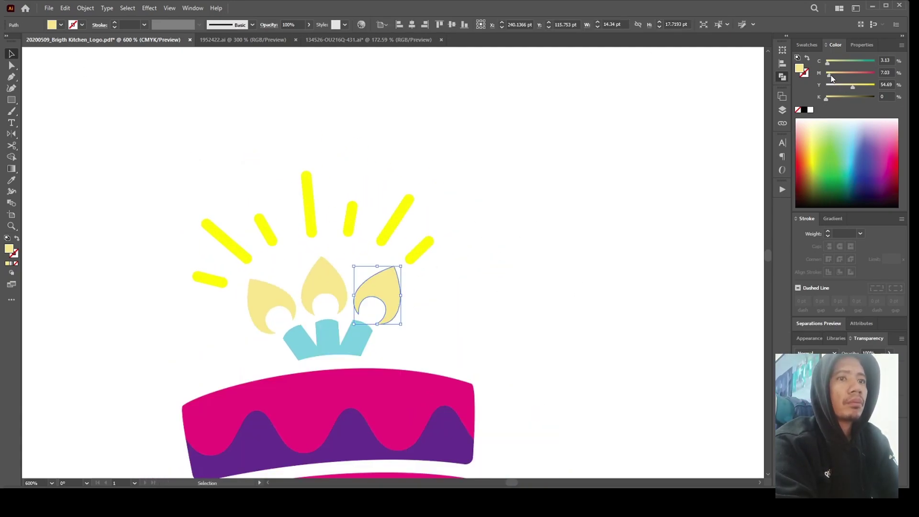
pyautogui.click(478, 297)
pyautogui.click(378, 287)
# Try setting the flames' magenta value to 20%, and undo the color change.
pyautogui.moveTo(829, 75); pyautogui.dragTo(832, 78)
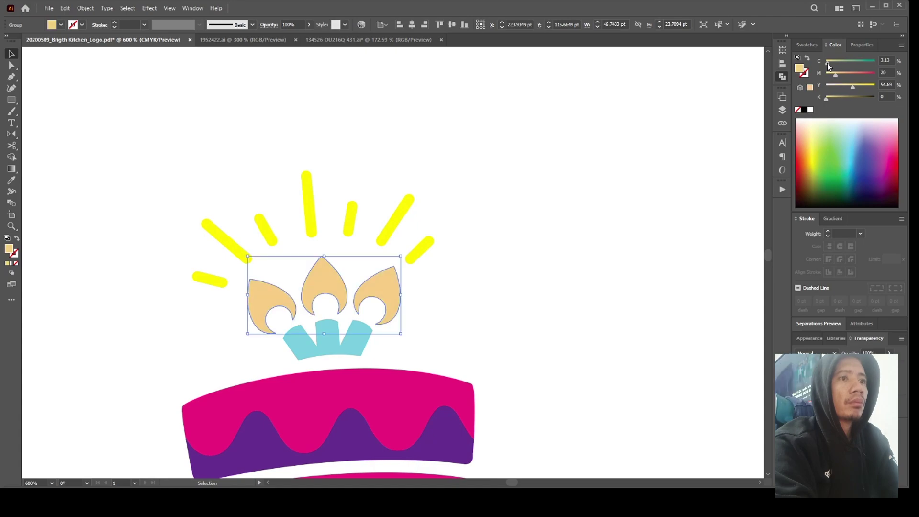
pyautogui.hotkey('ctrl', 'z')
pyautogui.click(574, 281)
# Save the logo file with the cutout flames.
pyautogui.hotkey('ctrl', '-')
pyautogui.hotkey('ctrl', '-')
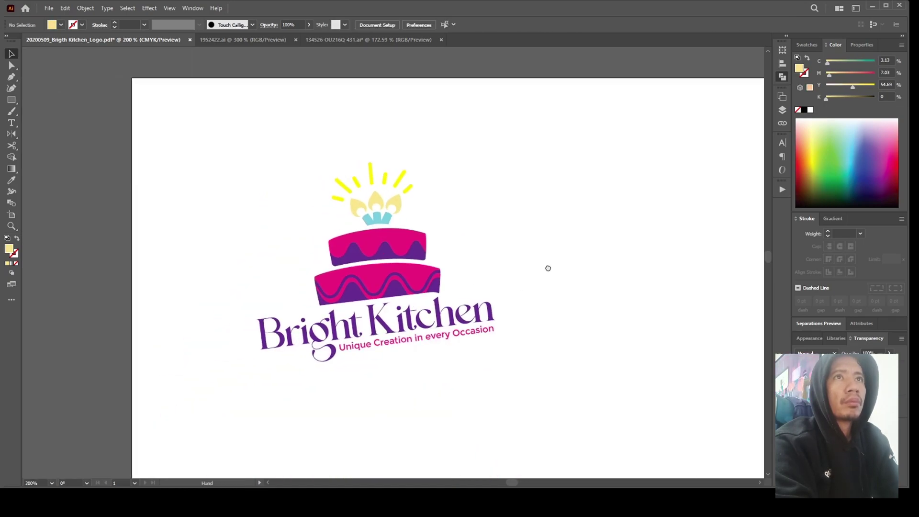
pyautogui.moveTo(548, 268); pyautogui.dragTo(554, 268)
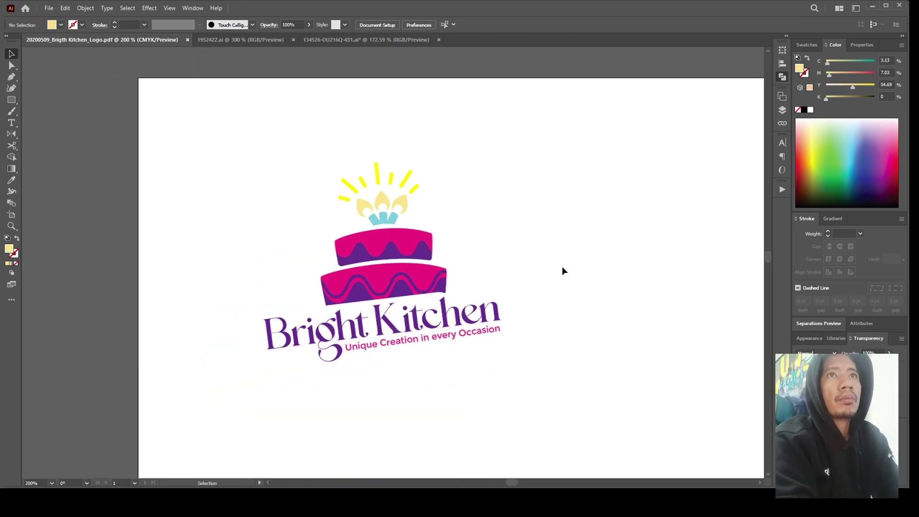
# Open a white wavy gap between the magenta icing and the purple wave on the cake's upper tier.
pyautogui.scroll(5, 421, 273)
pyautogui.click(473, 251)
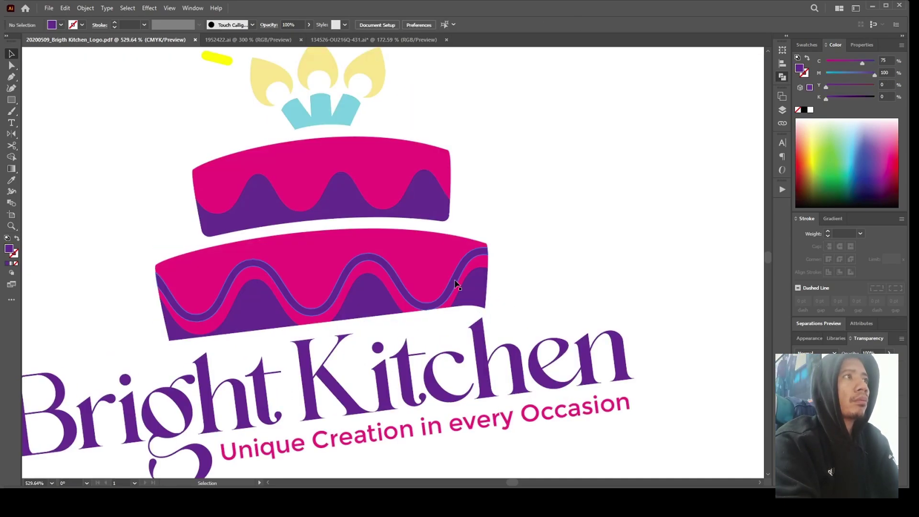
pyautogui.click(427, 206)
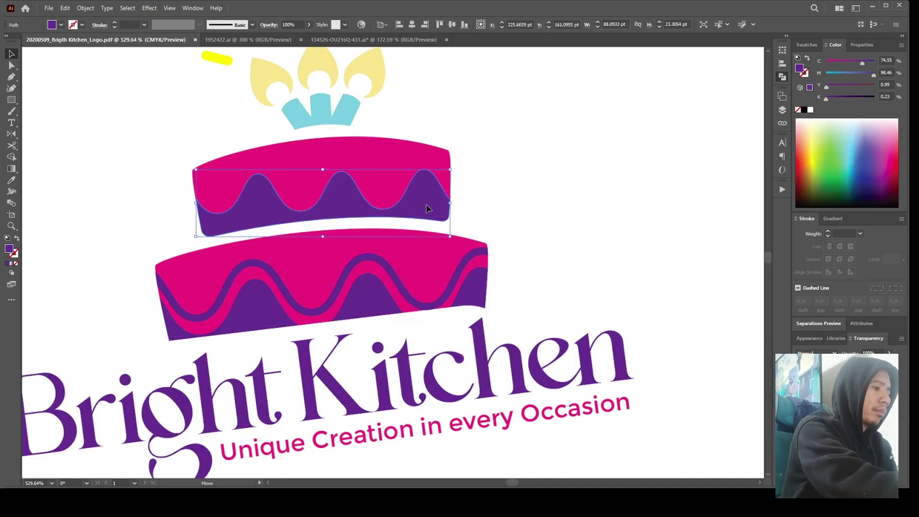
pyautogui.scroll(2, 515, 229)
pyautogui.scroll(-3, 451, 214)
pyautogui.moveTo(572, 352); pyautogui.dragTo(544, 357)
pyautogui.doubleClick(532, 266)
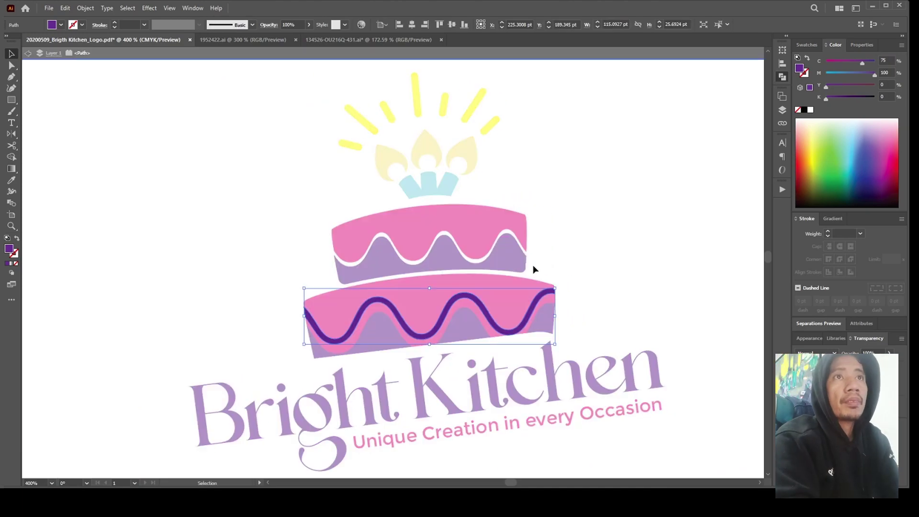
pyautogui.press('Escape')
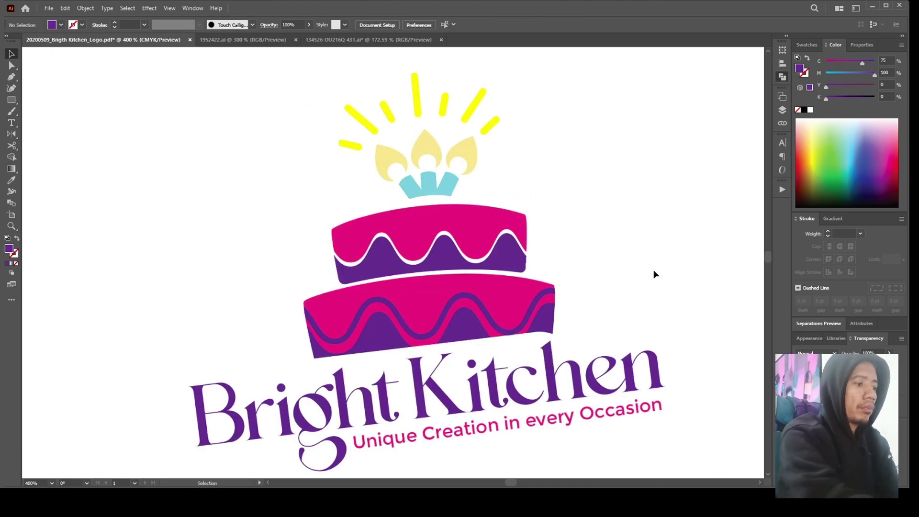
# Save the logo file with the separated upper-tier icing.
pyautogui.scroll(-5, 476, 343)
pyautogui.scroll(5, 382, 160)
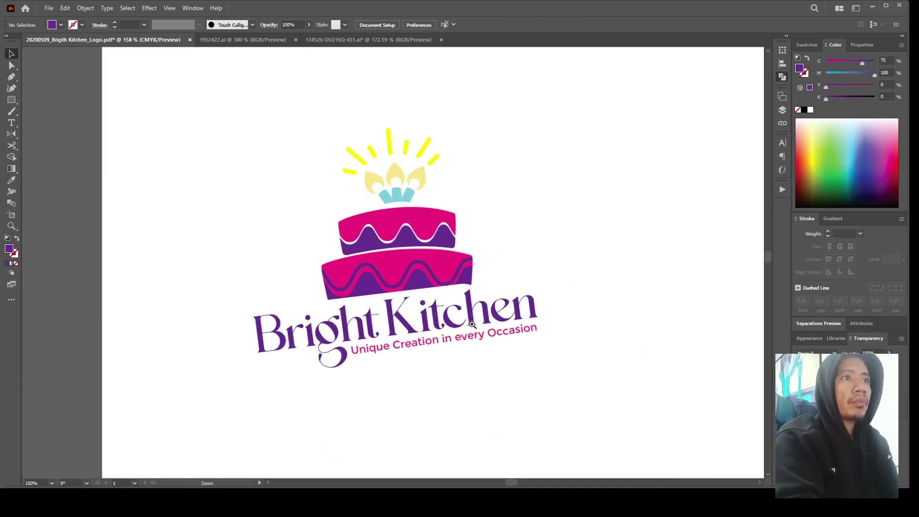
pyautogui.click(381, 160)
pyautogui.hotkey('ctrl', 'shift', 'a')
pyautogui.scroll(-4, 419, 312)
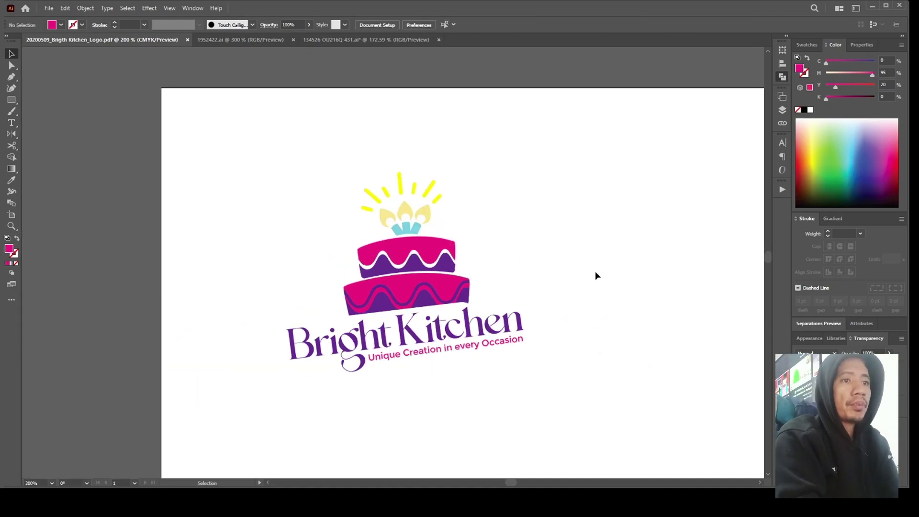
# Draw an unfilled rectangle with a 1 pt magenta outline around the whole logo and narrow it from the sides.
pyautogui.press('m')
pyautogui.moveTo(275, 144); pyautogui.dragTo(535, 419)
pyautogui.hotkey('shift', 'x')
pyautogui.press('v')
pyautogui.moveTo(535, 299); pyautogui.dragTo(527, 299)
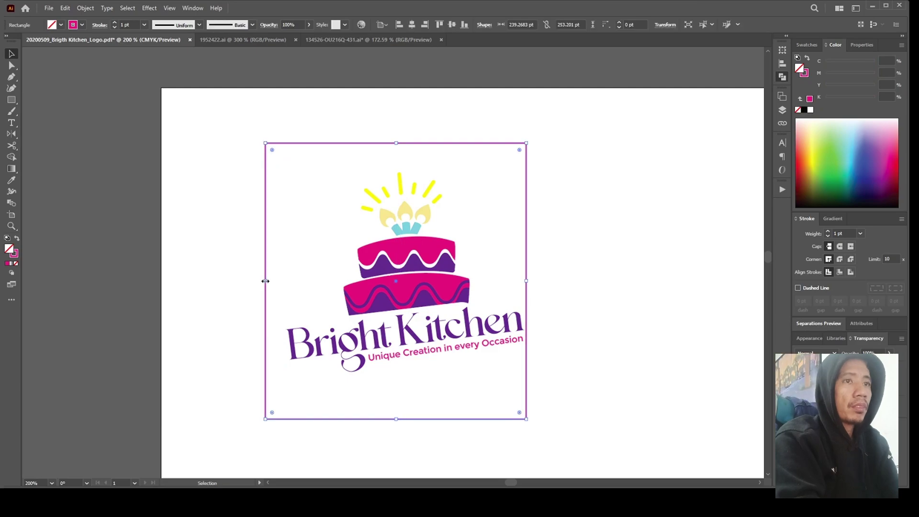
pyautogui.moveTo(285, 286); pyautogui.dragTo(285, 286)
# Try a frame of about 233 × 225 pt around the logo, and delete it.
pyautogui.scroll(2, 507, 335)
pyautogui.scroll(-2, 561, 296)
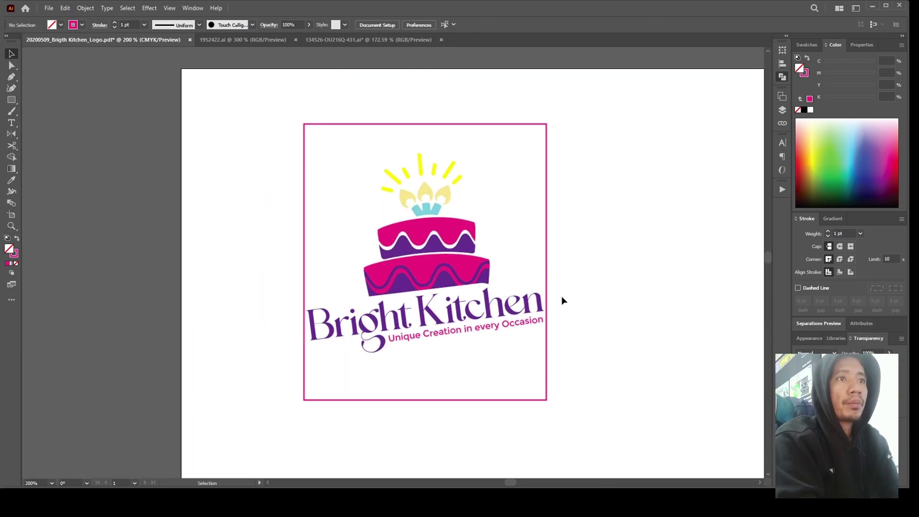
pyautogui.moveTo(552, 285); pyautogui.dragTo(553, 284)
pyautogui.moveTo(426, 387); pyautogui.dragTo(426, 373)
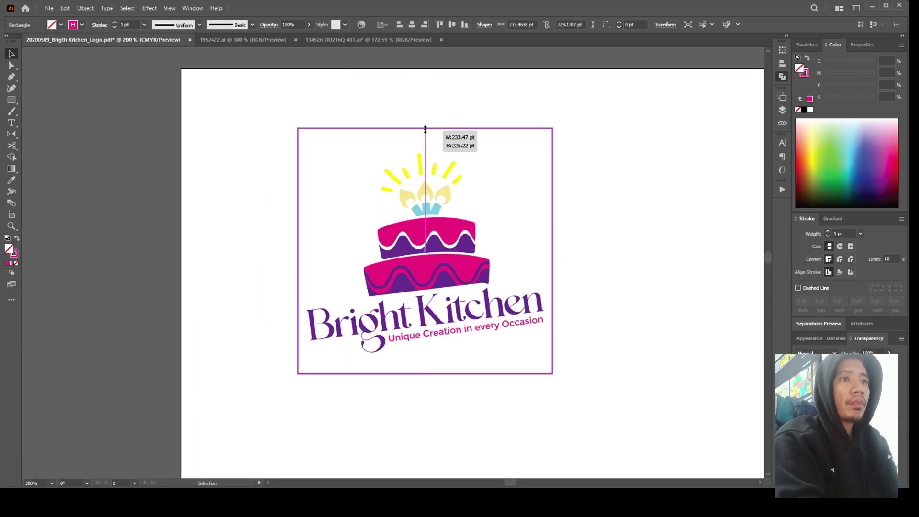
pyautogui.scroll(-3, 458, 292)
pyautogui.press('Delete')
# Move the grouped logo about 61 pt left and 40 pt up, toward the artboard's upper-left corner.
pyautogui.click(396, 232)
pyautogui.scroll(3, 396, 232)
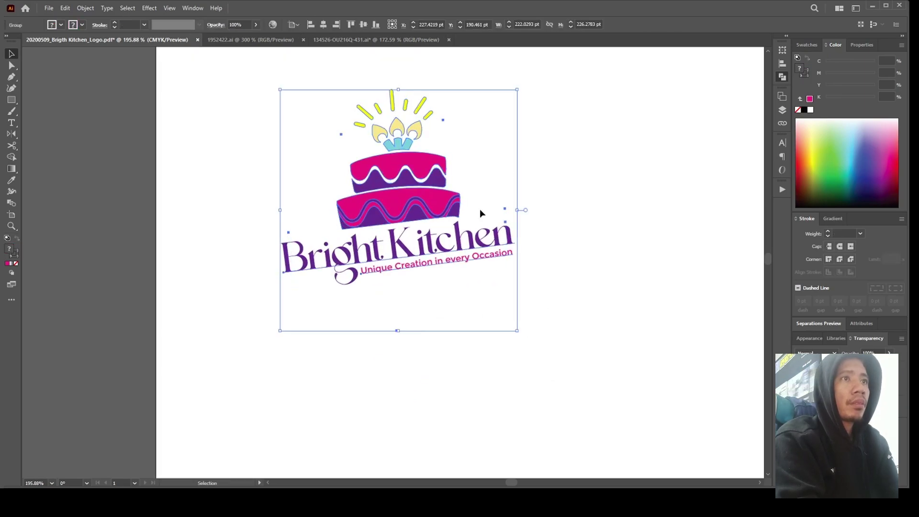
pyautogui.click(604, 254)
pyautogui.scroll(3, 604, 254)
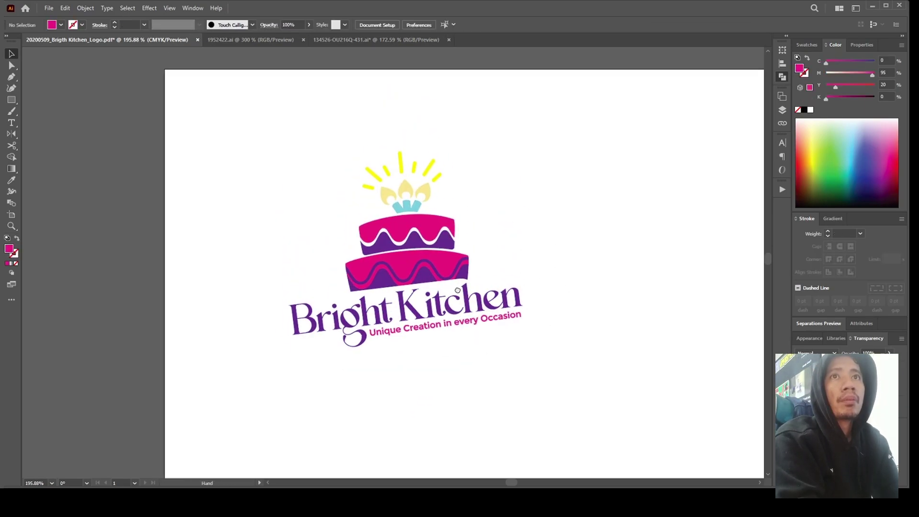
pyautogui.click(410, 194)
pyautogui.click(591, 335)
pyautogui.moveTo(460, 281); pyautogui.dragTo(396, 242)
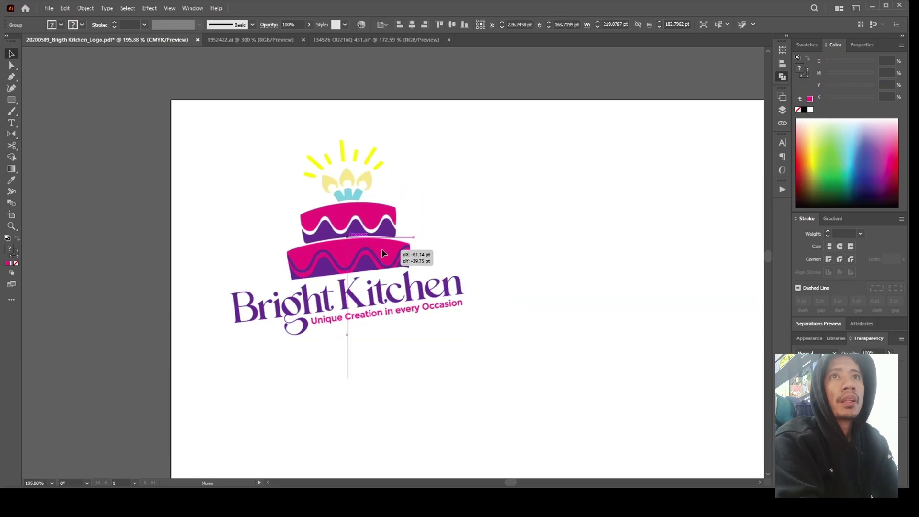
pyautogui.click(556, 281)
# Select the candles together with the three flames and nudge them slightly above the cake's upper tier.
pyautogui.scroll(4, 345, 228)
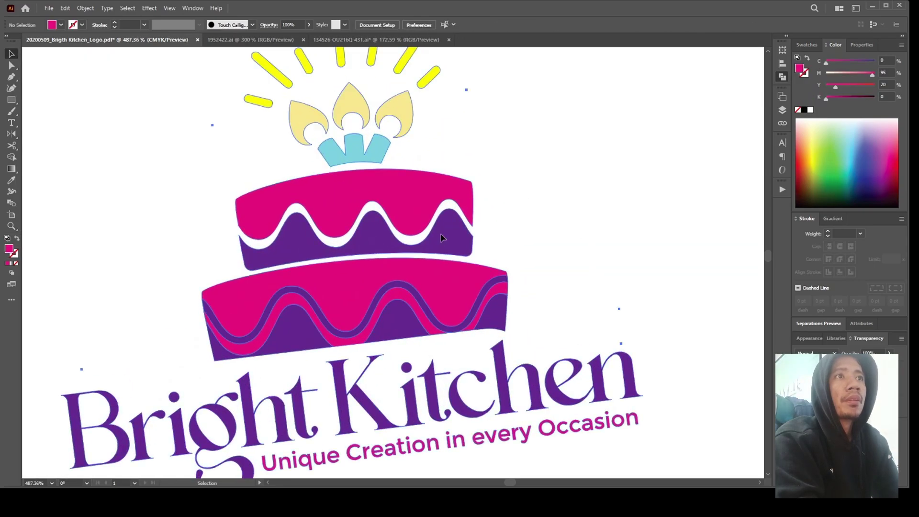
pyautogui.click(478, 194)
pyautogui.hotkey('ctrl', '-')
pyautogui.click(524, 230)
pyautogui.scroll(2, 388, 210)
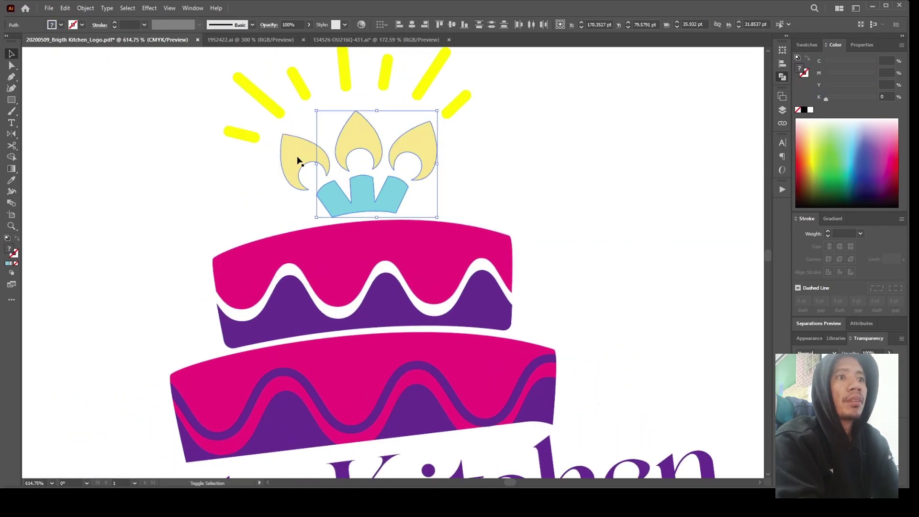
pyautogui.moveTo(429, 254); pyautogui.dragTo(430, 251)
pyautogui.click(616, 252)
# Select the entire logo, including the cake, light rays, wordmark and tagline.
pyautogui.hotkey('ctrl', '-')
pyautogui.hotkey('ctrl', '-')
pyautogui.hotkey('ctrl', '-')
pyautogui.hotkey('ctrl', '-')
pyautogui.hotkey('ctrl', '-')
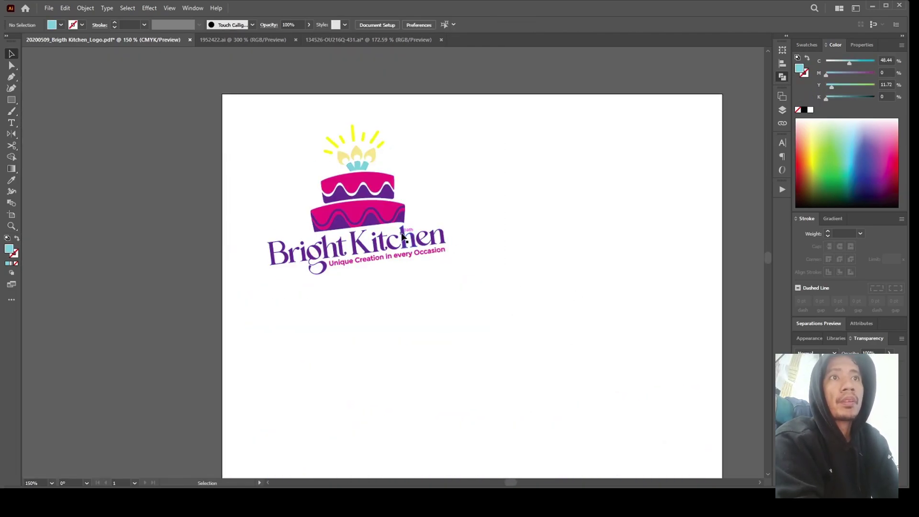
pyautogui.moveTo(290, 144); pyautogui.dragTo(539, 296)
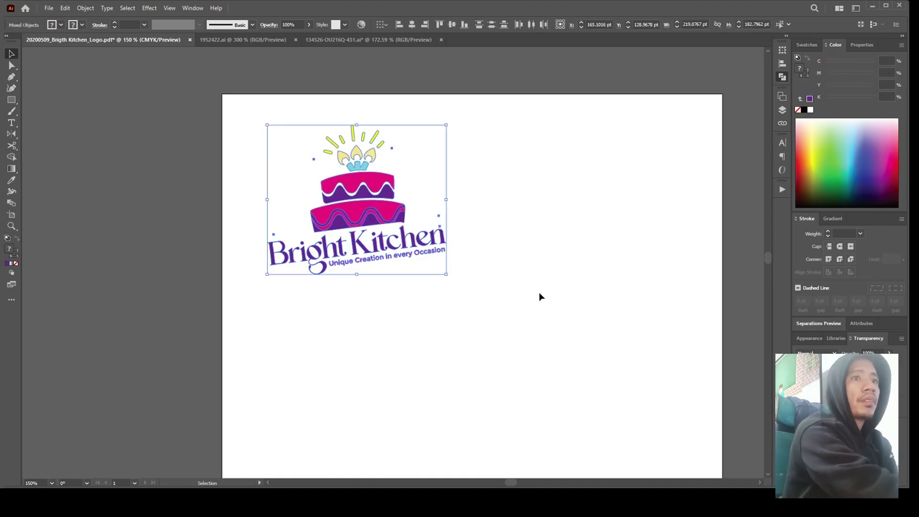